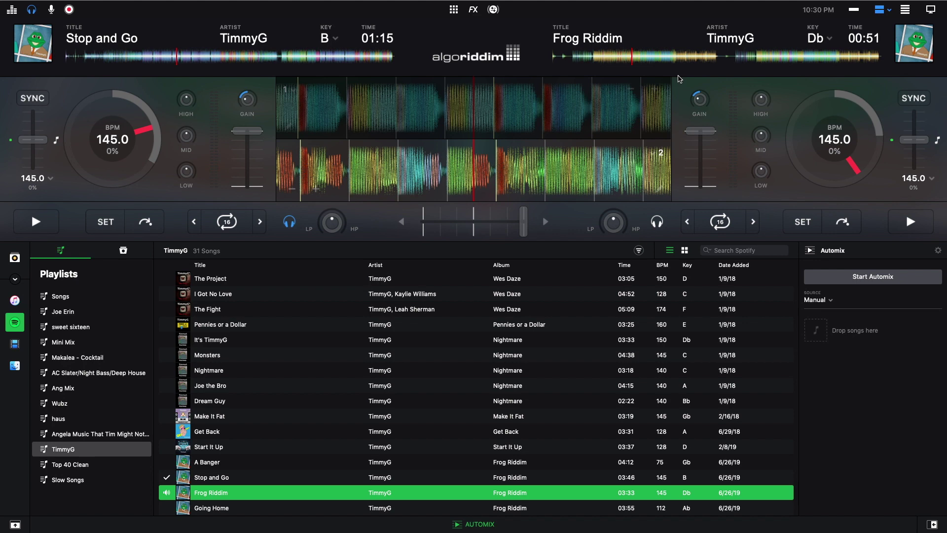
- Take djay Pro out of full screen and launch Logic Pro X, dismissing the audio interface alert
{"action": "mouse_move", "coordinate": [434, 2]}
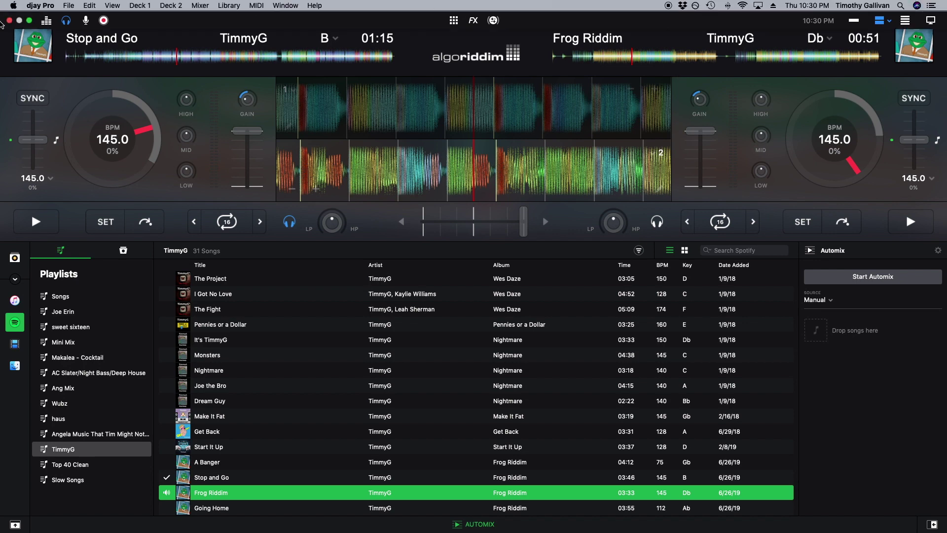
{"action": "left_click", "coordinate": [29, 21]}
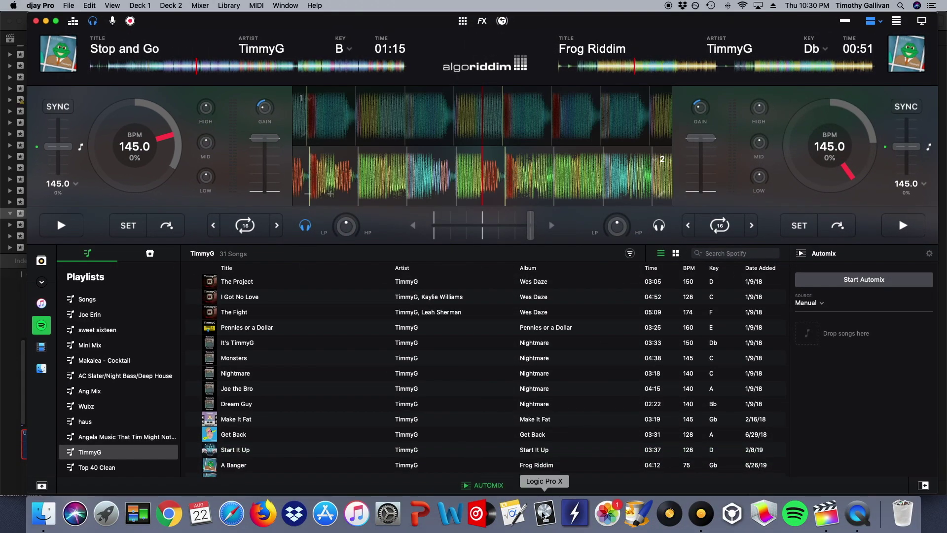
{"action": "left_click", "coordinate": [543, 518]}
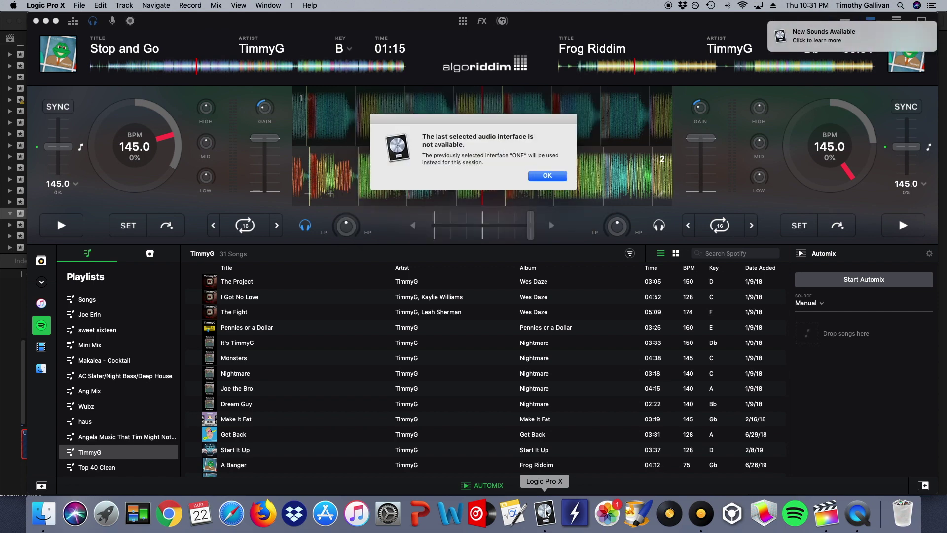
{"action": "left_click", "coordinate": [549, 177]}
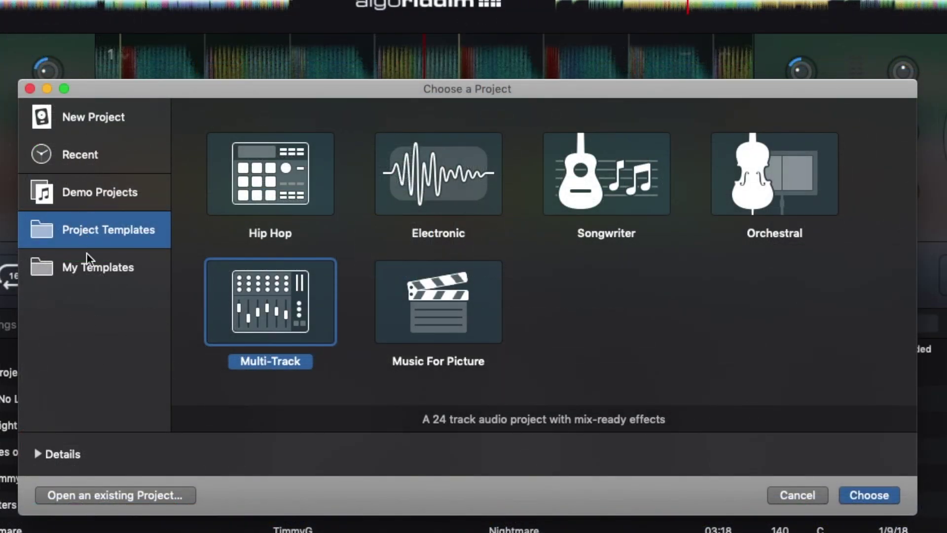
- Create a new project from the built-in Multi-Track template
{"action": "left_click", "coordinate": [89, 268]}
{"action": "left_click", "coordinate": [429, 177]}
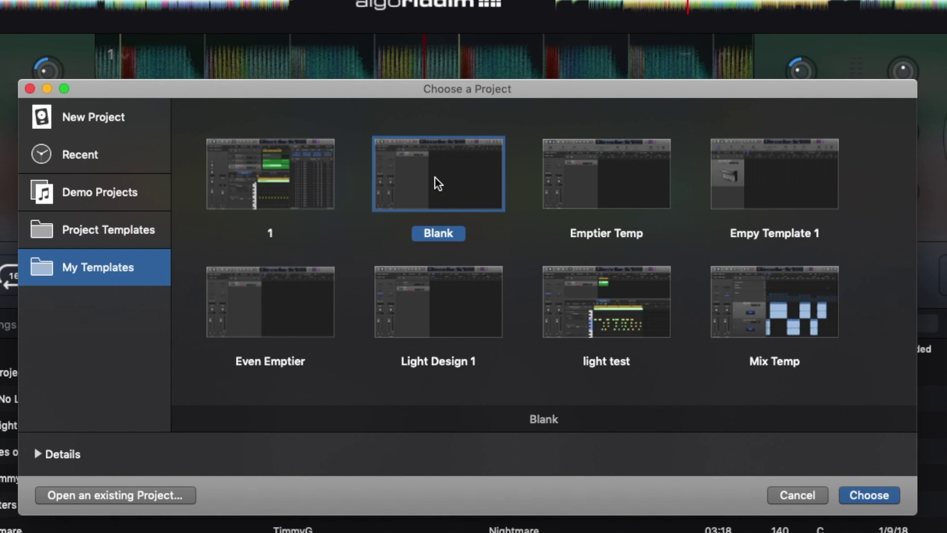
{"action": "left_click", "coordinate": [96, 240]}
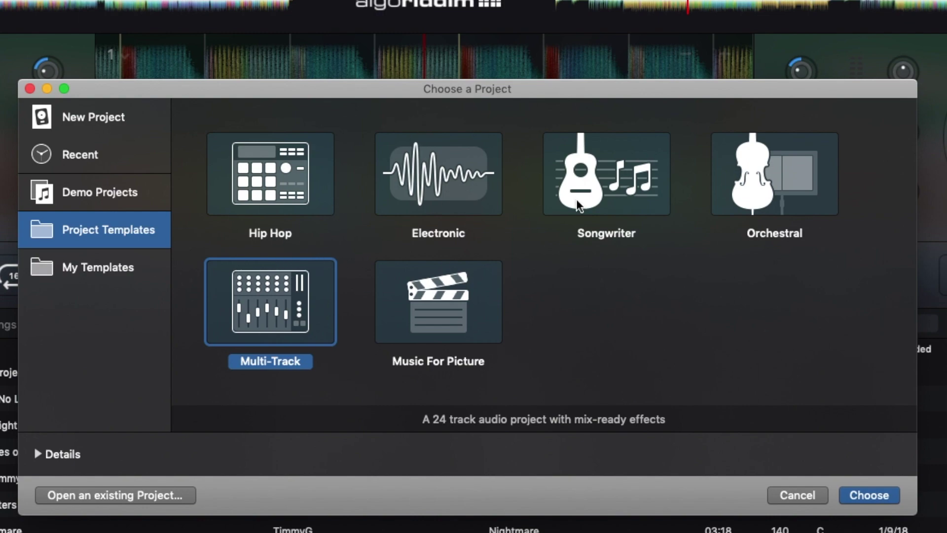
{"action": "double_click", "coordinate": [264, 307]}
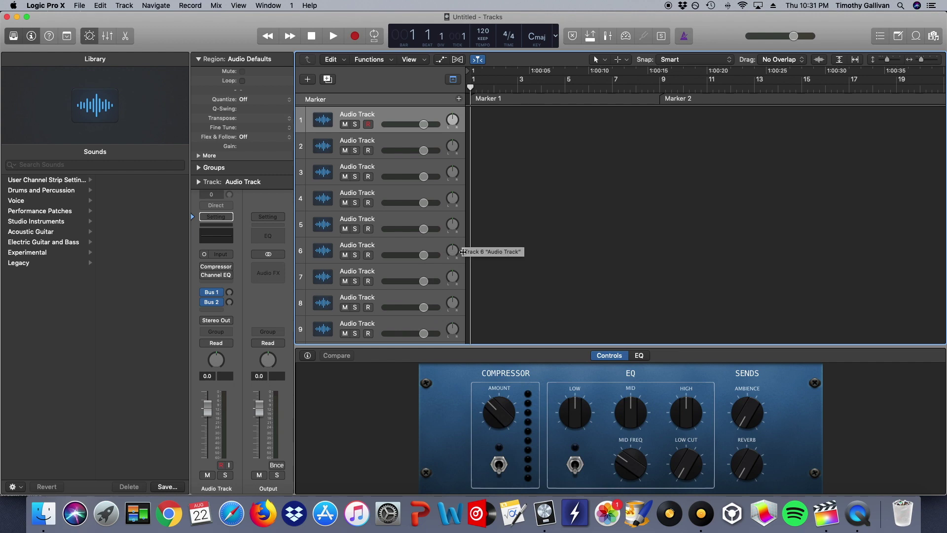
- Hide Smart Controls and select every track in the project
{"action": "key", "text": "b"}
{"action": "scroll", "coordinate": [466, 316], "scroll_direction": "down", "scroll_amount": 10}
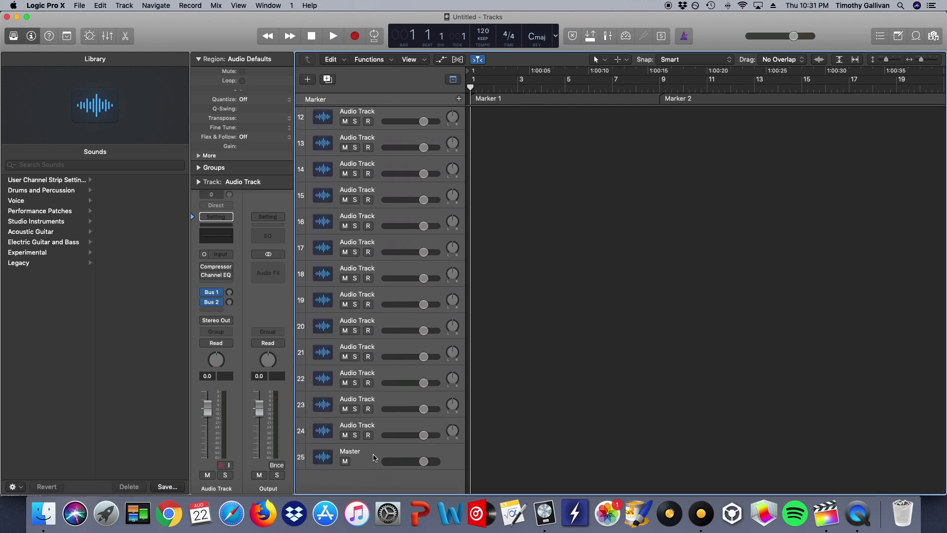
{"action": "left_click", "coordinate": [385, 427]}
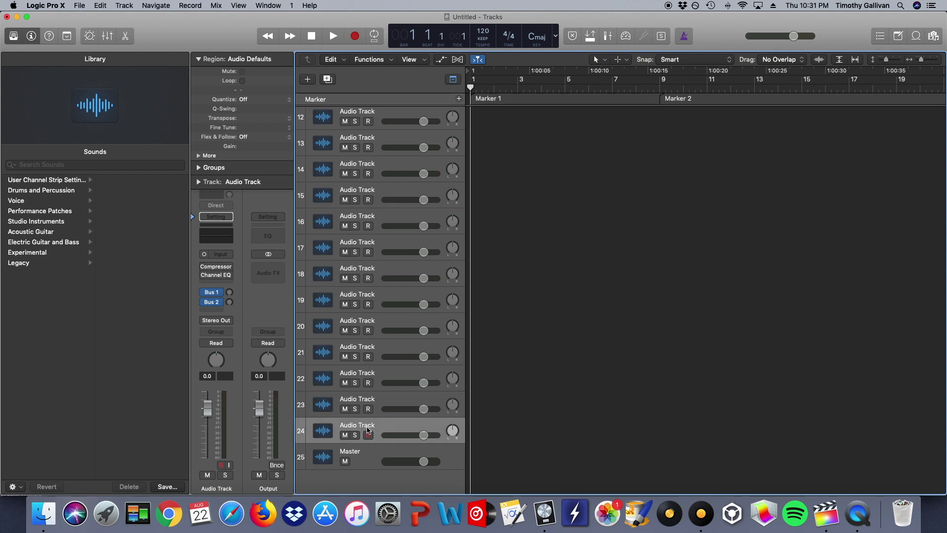
{"action": "scroll", "coordinate": [345, 434], "scroll_direction": "up", "scroll_amount": 10}
{"action": "scroll", "coordinate": [335, 212], "scroll_direction": "up", "scroll_amount": 3}
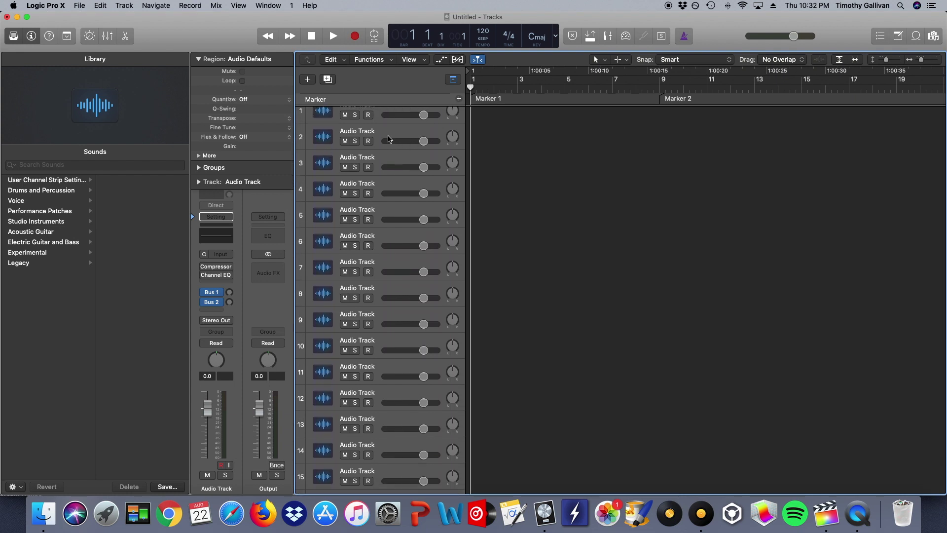
{"action": "key", "text": "super+a"}
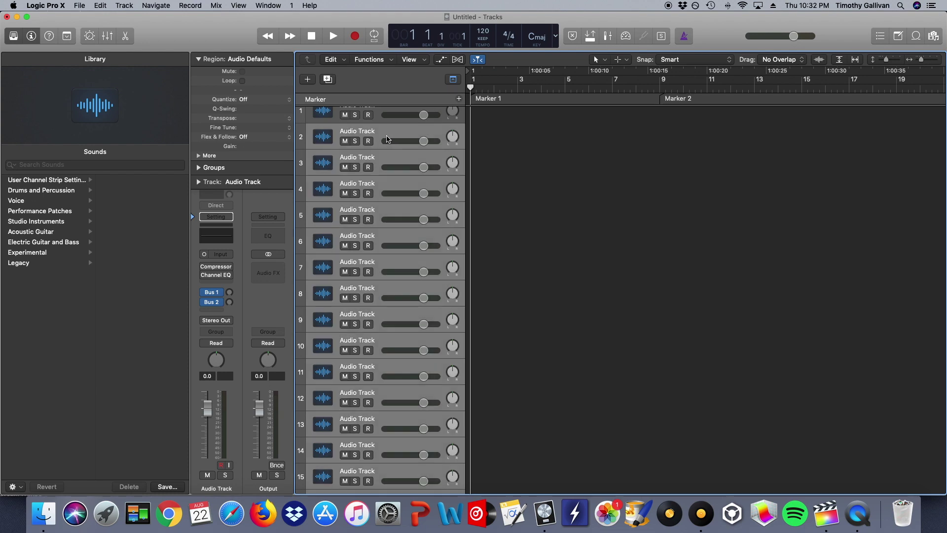
- Delete tracks 2–25, leaving only Audio Track 1 selected above the Master track
{"action": "left_click", "coordinate": [26, 16]}
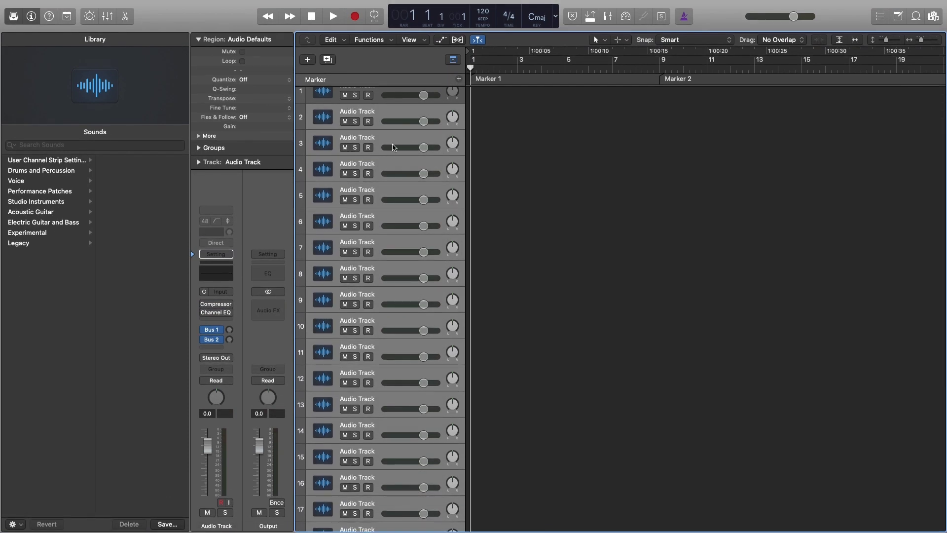
{"action": "scroll", "coordinate": [380, 192], "scroll_direction": "down", "scroll_amount": 10}
{"action": "scroll", "coordinate": [386, 475], "scroll_direction": "up", "scroll_amount": 10}
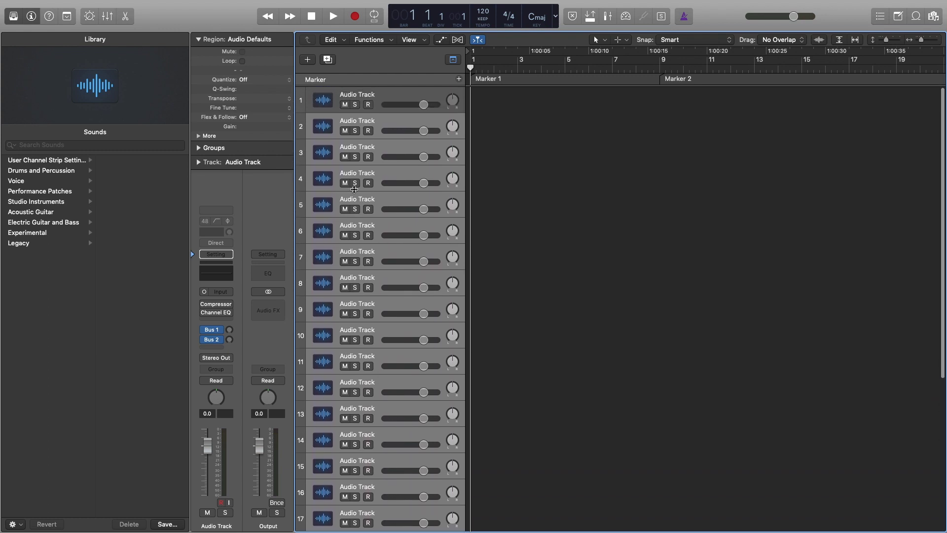
{"action": "key", "text": "super+z"}
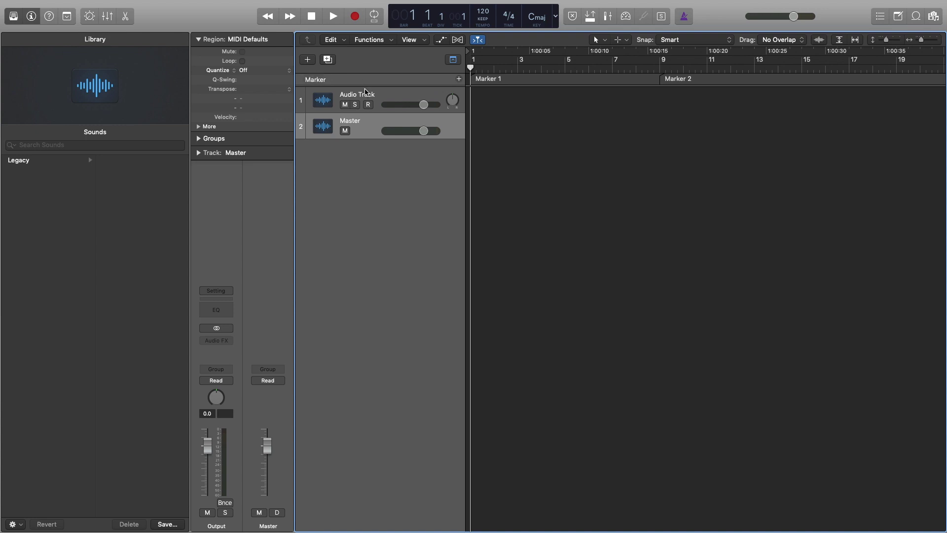
{"action": "left_click", "coordinate": [384, 103]}
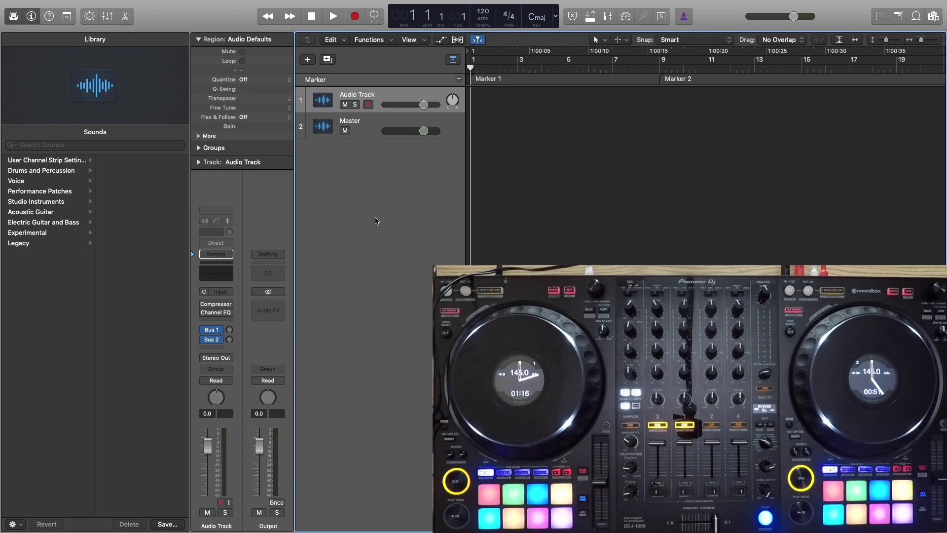
{"action": "mouse_move", "coordinate": [137, 4]}
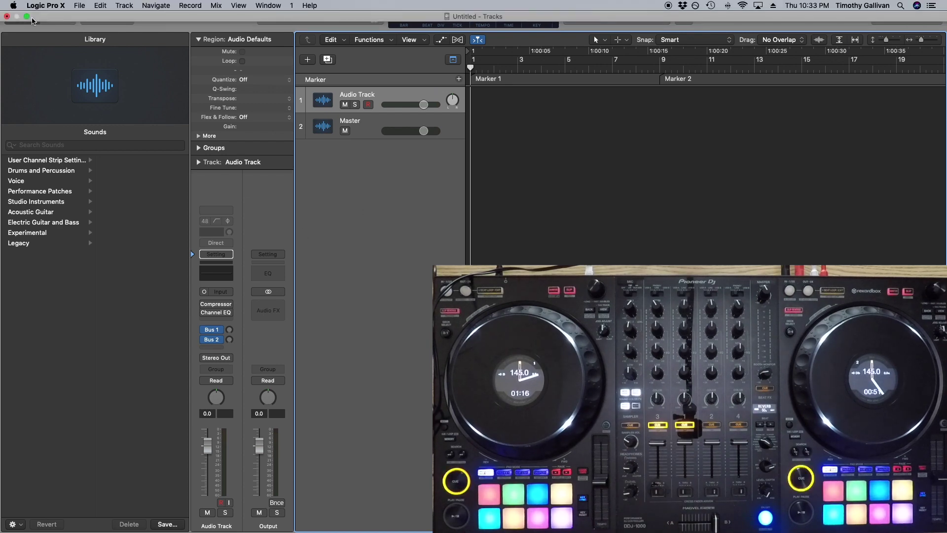
- In Preferences > Audio, set Input Device to Built-in Input, keep output on ONE, and apply
{"action": "left_click", "coordinate": [46, 6]}
{"action": "mouse_move", "coordinate": [61, 34]}
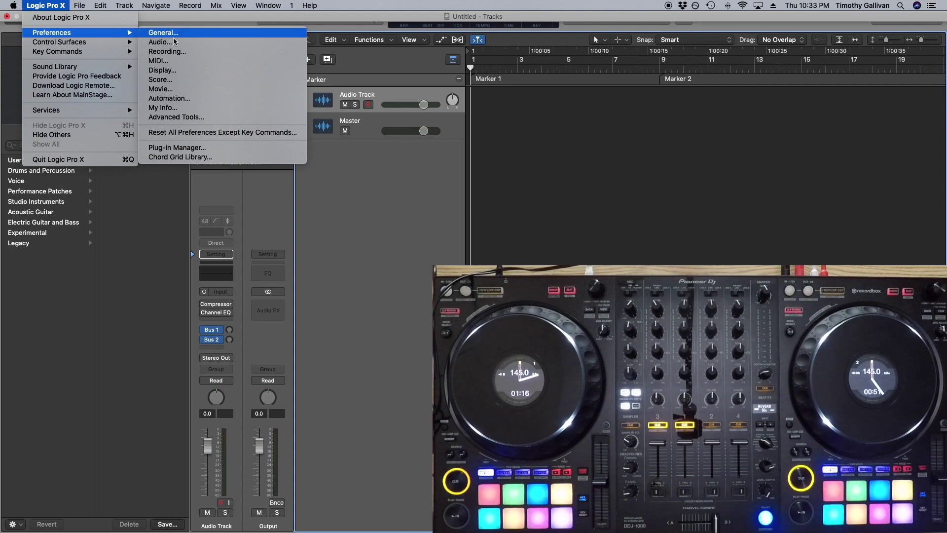
{"action": "left_click", "coordinate": [172, 48]}
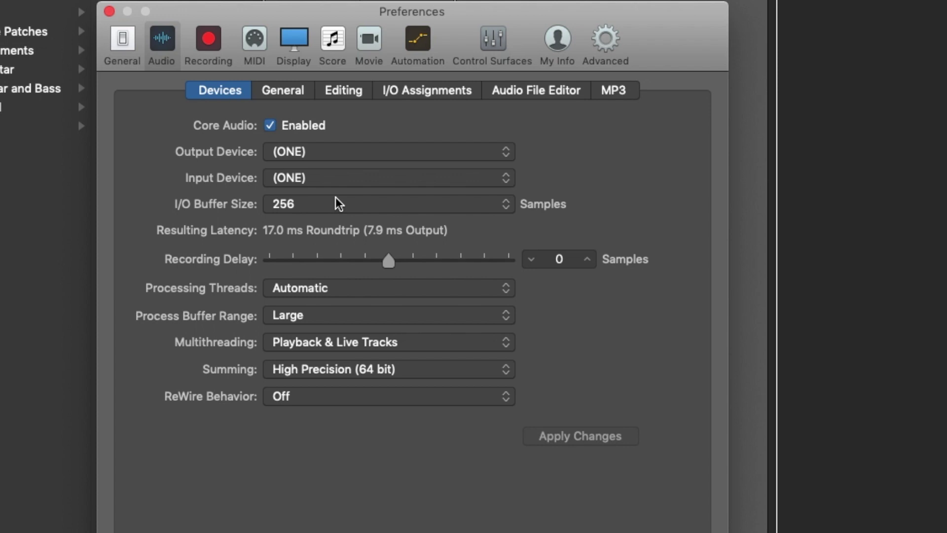
{"action": "left_click", "coordinate": [332, 152]}
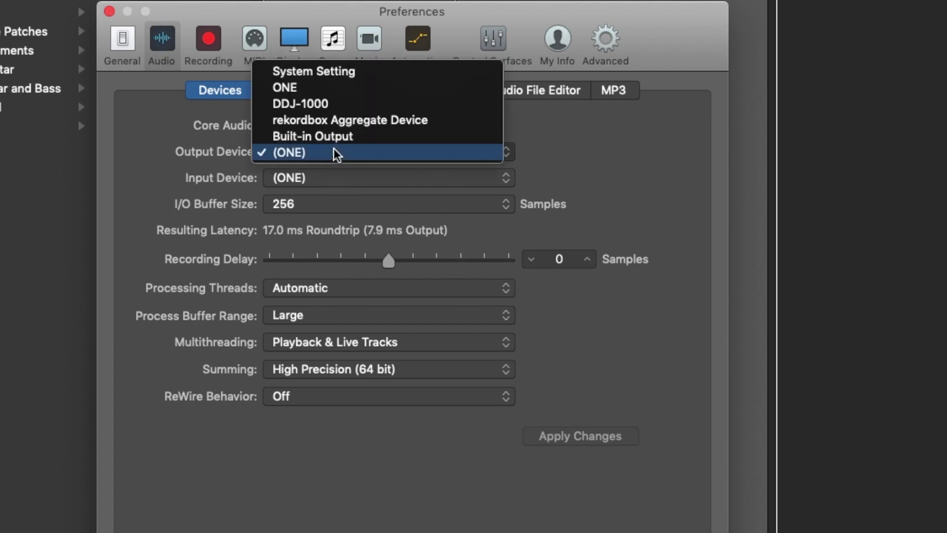
{"action": "left_click", "coordinate": [332, 177]}
{"action": "left_click", "coordinate": [333, 179]}
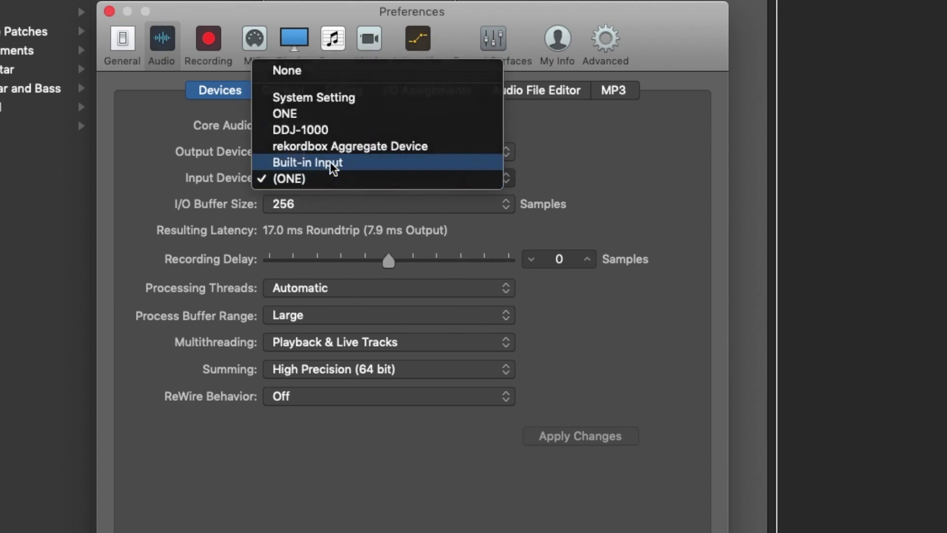
{"action": "left_click", "coordinate": [332, 164]}
{"action": "left_click", "coordinate": [585, 434]}
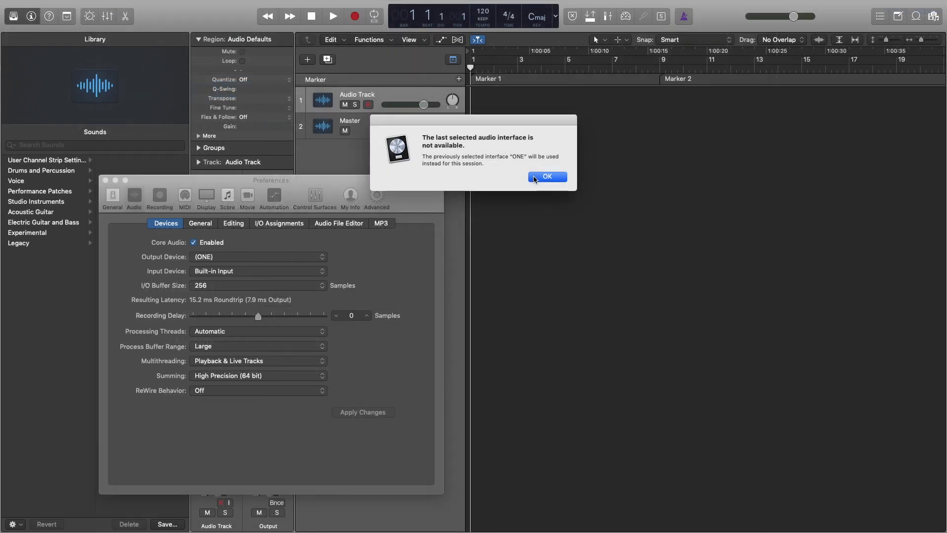
{"action": "left_click", "coordinate": [541, 178]}
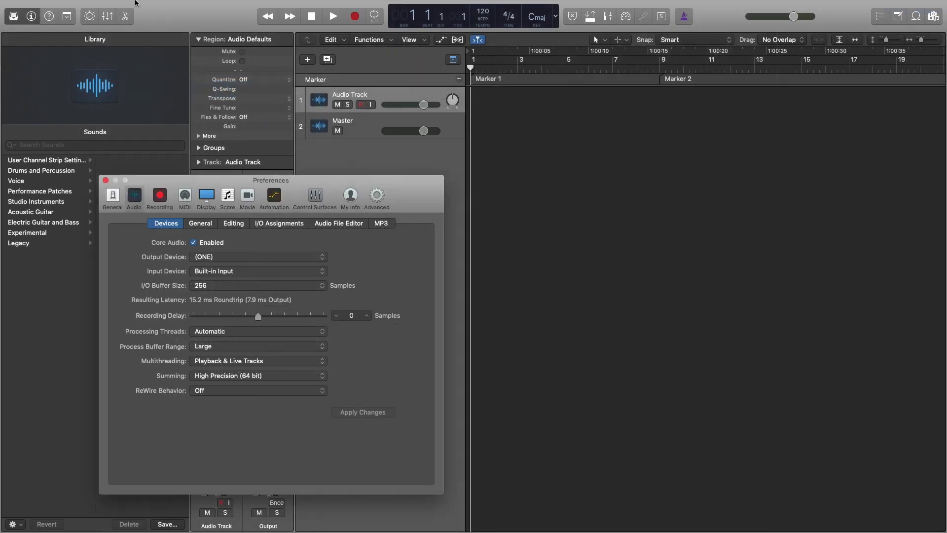
{"action": "left_click", "coordinate": [28, 18]}
- Set the Mac's sound input to Line In in System Preferences' Sound pane, then close it
{"action": "left_click", "coordinate": [27, 18]}
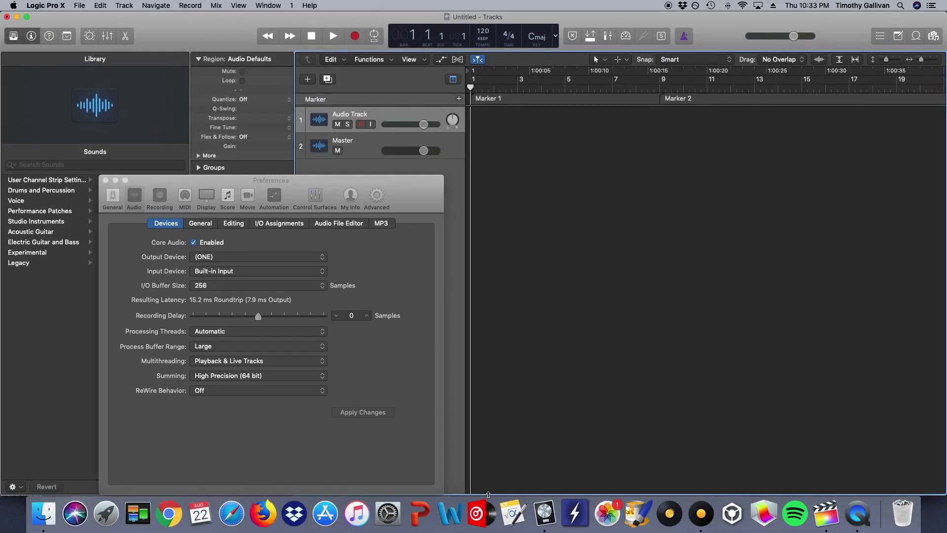
{"action": "left_click", "coordinate": [389, 517]}
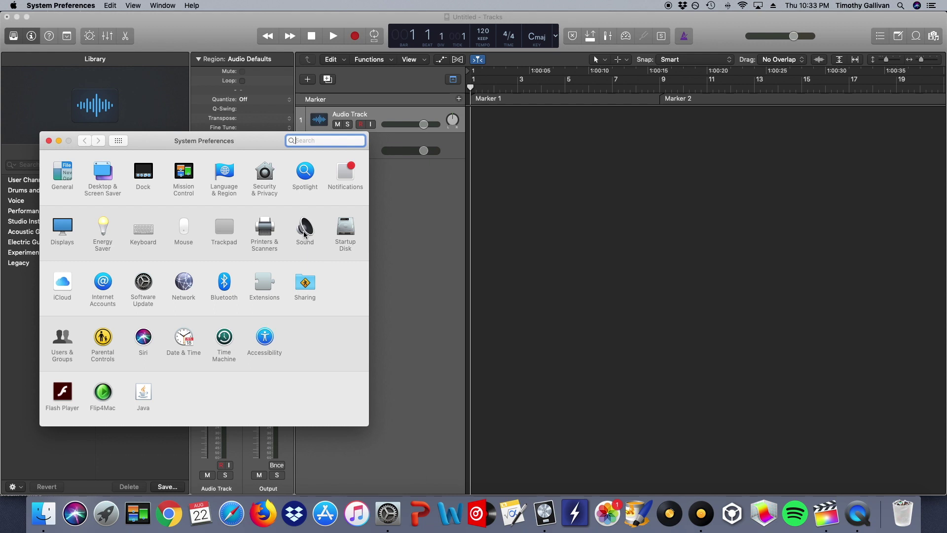
{"action": "left_click", "coordinate": [305, 231]}
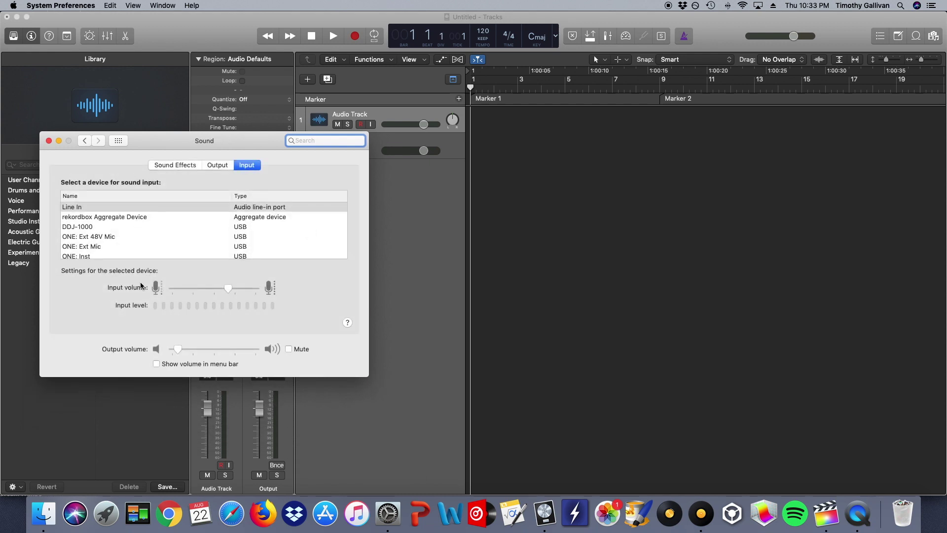
{"action": "left_click", "coordinate": [92, 207]}
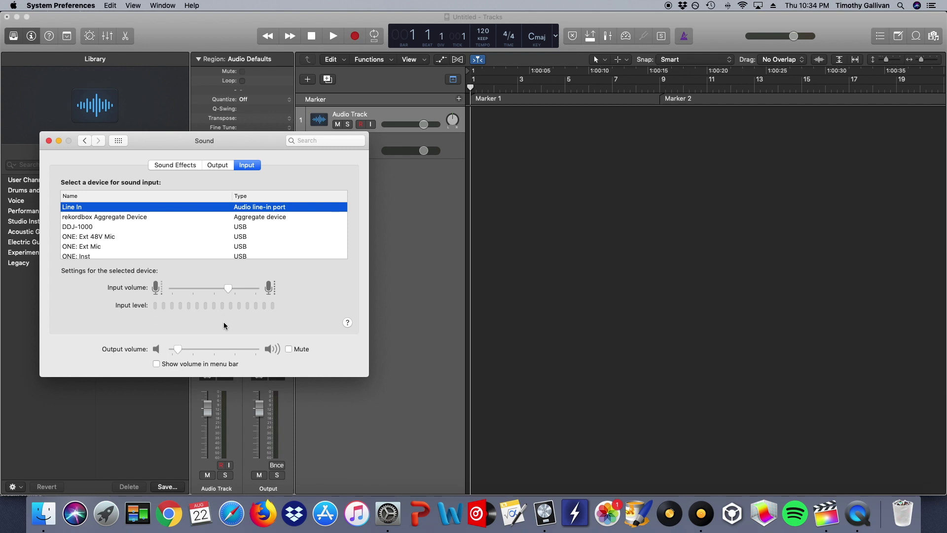
{"action": "left_click", "coordinate": [48, 141]}
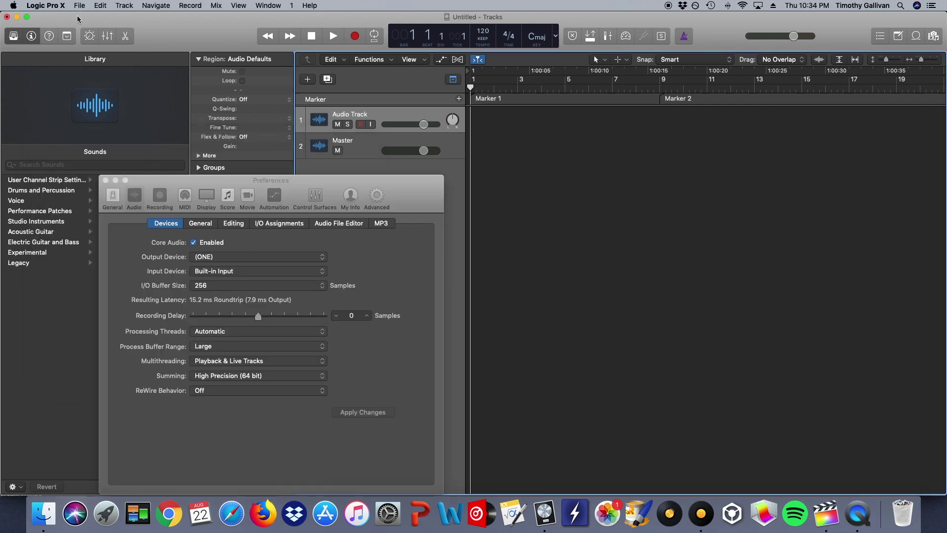
- Reopen Logic's audio device preferences, then bring the Logic project window back to the front
{"action": "left_click", "coordinate": [26, 17]}
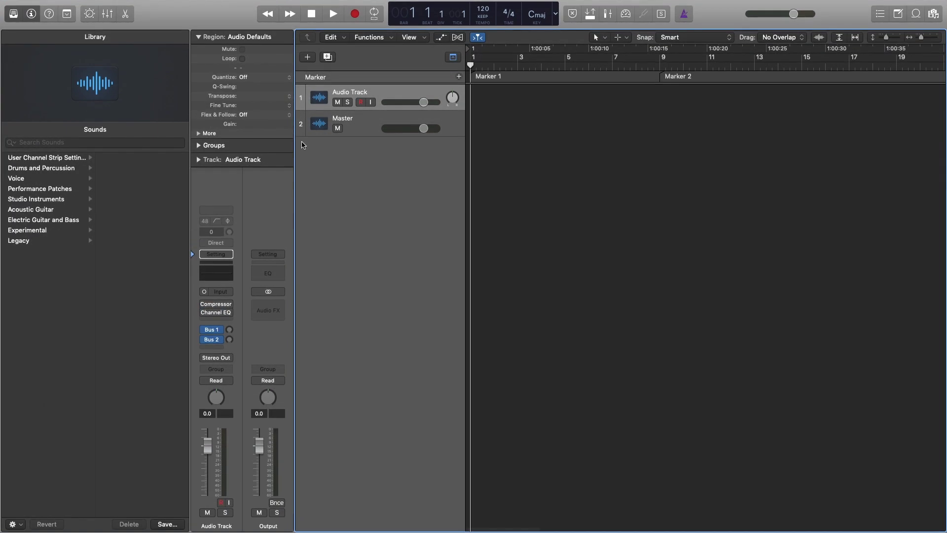
{"action": "left_click", "coordinate": [56, 6]}
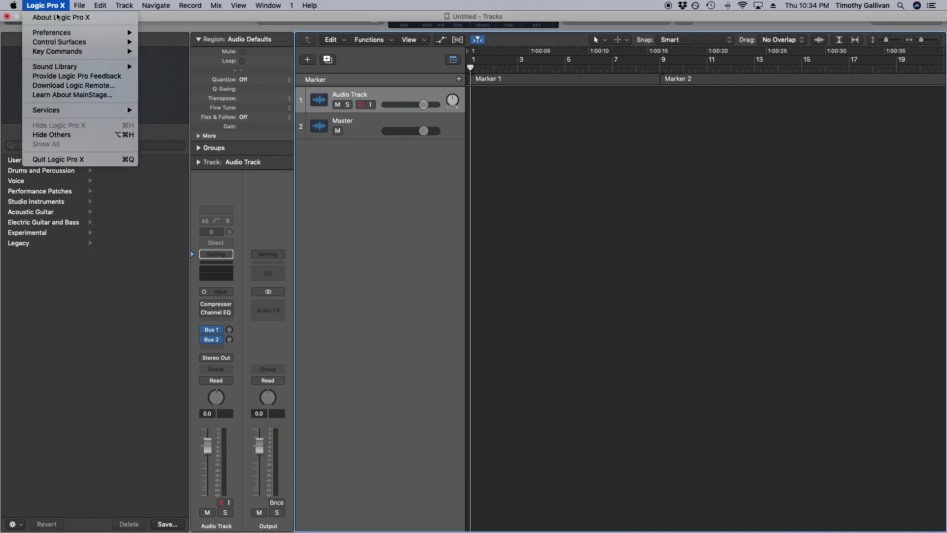
{"action": "mouse_move", "coordinate": [79, 32]}
{"action": "left_click", "coordinate": [161, 43]}
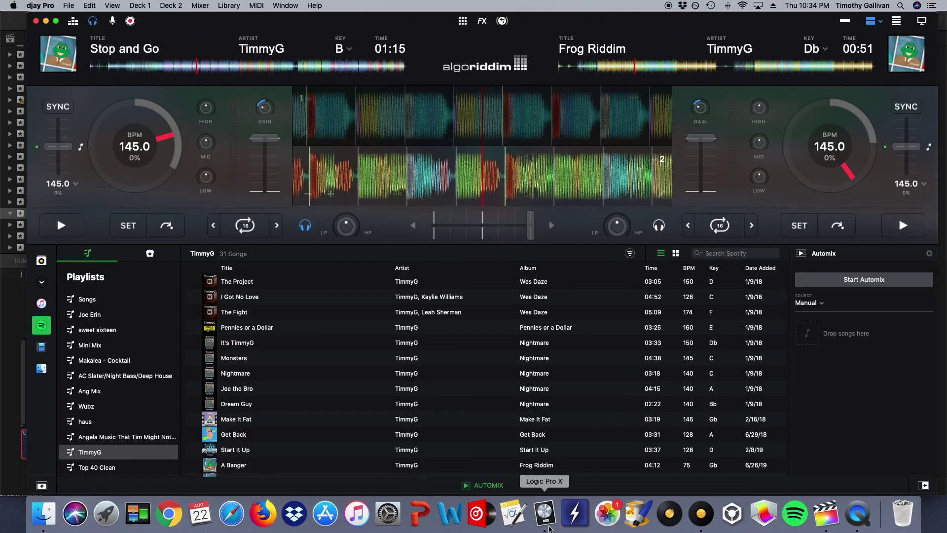
{"action": "left_click", "coordinate": [544, 512]}
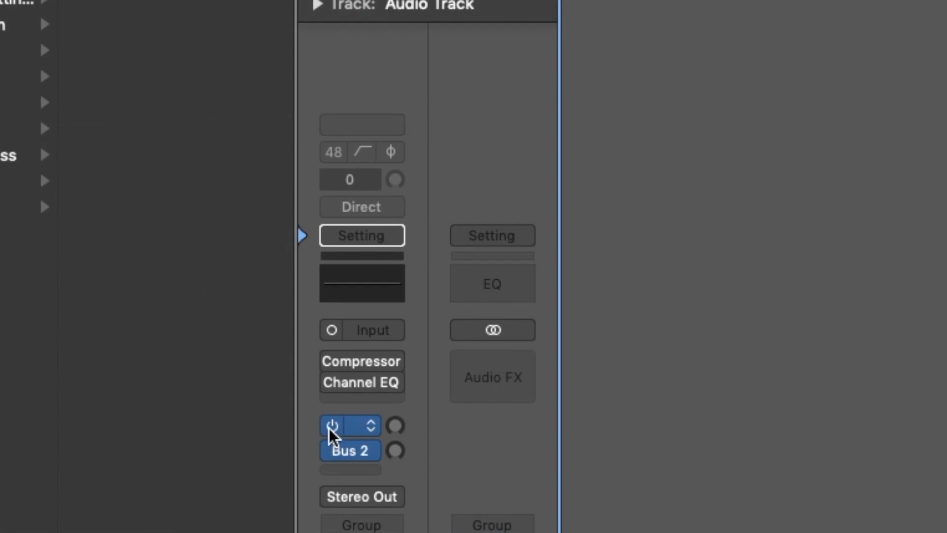
- Bypass the Bus 1 and Bus 2 sends and switch the track input format to stereo
{"action": "left_click", "coordinate": [332, 425]}
{"action": "left_click", "coordinate": [334, 450]}
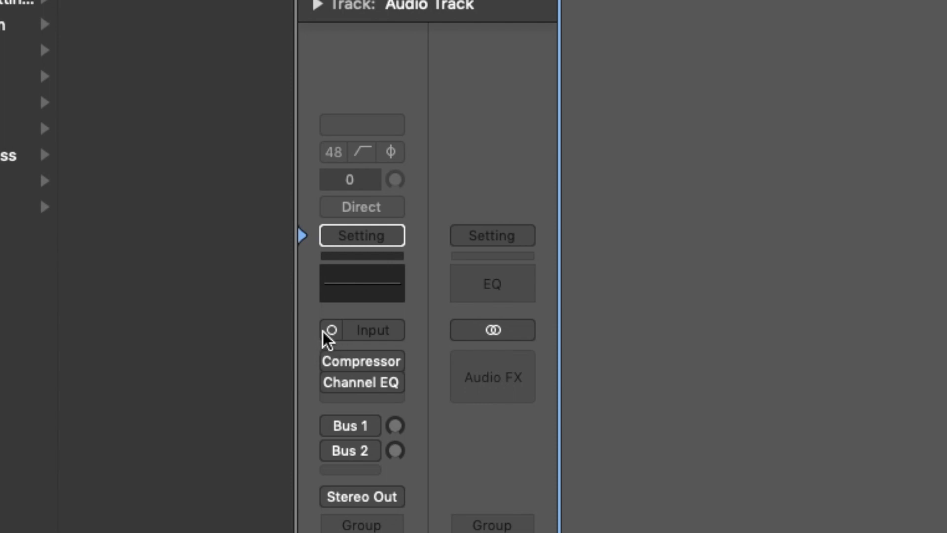
{"action": "mouse_move", "coordinate": [330, 385]}
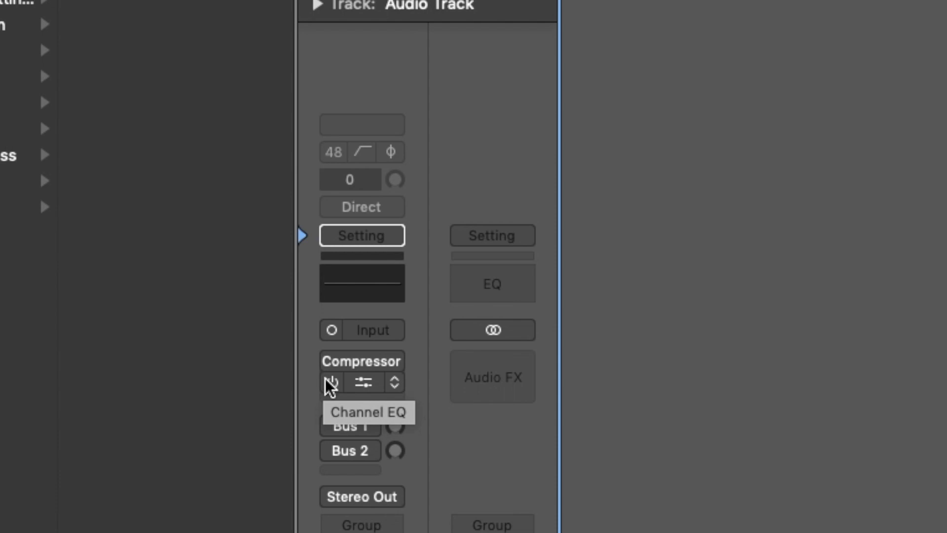
{"action": "left_click", "coordinate": [329, 335]}
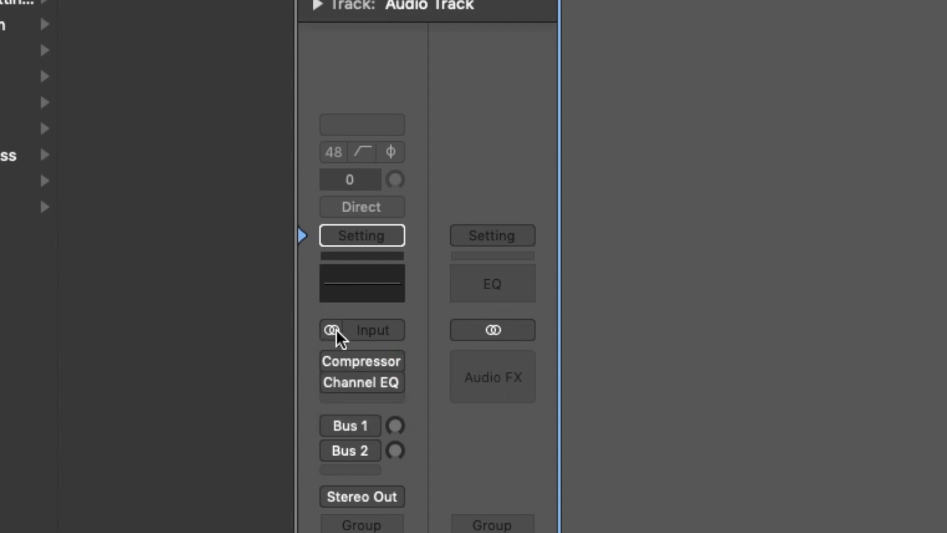
{"action": "left_click", "coordinate": [390, 333]}
{"action": "mouse_move", "coordinate": [384, 376]}
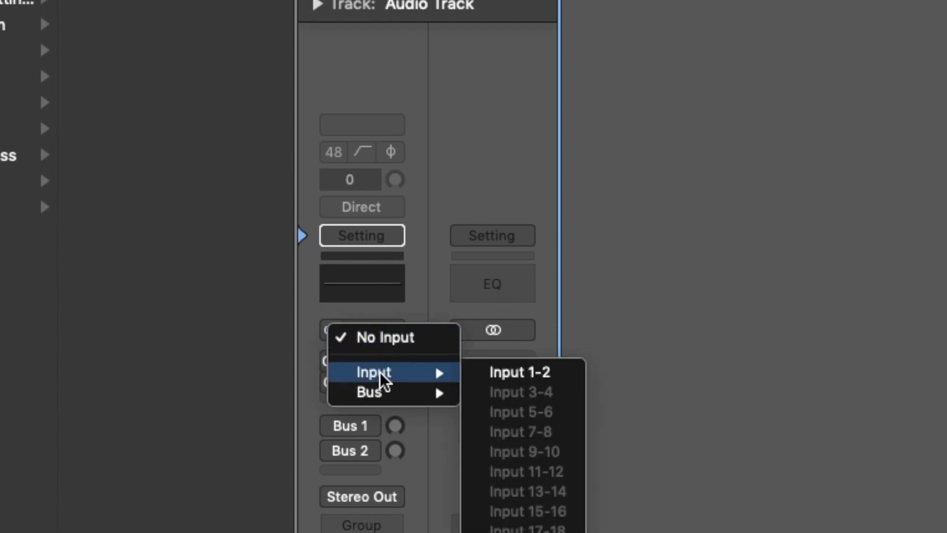
- Set the Audio Track input to Input 1-2 and turn on input monitoring
{"action": "left_click", "coordinate": [504, 378]}
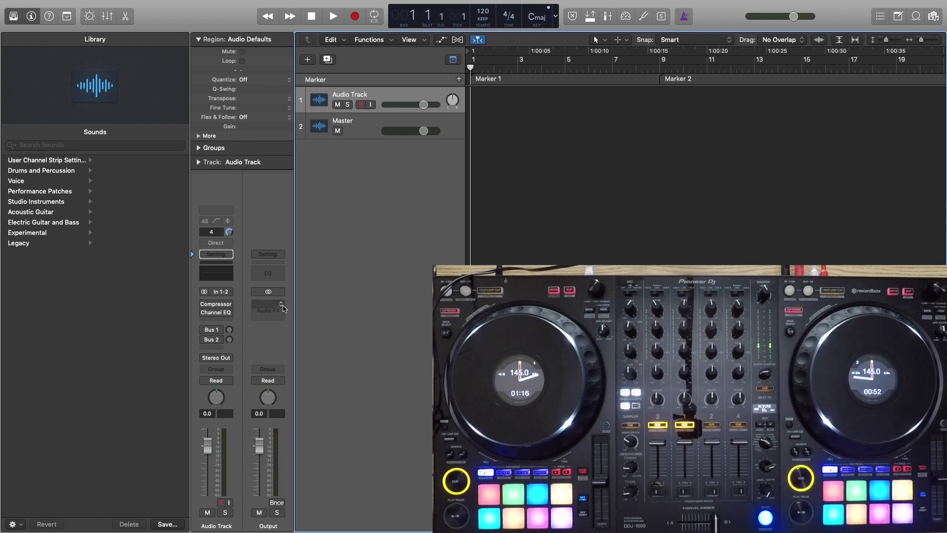
{"action": "left_click", "coordinate": [371, 105]}
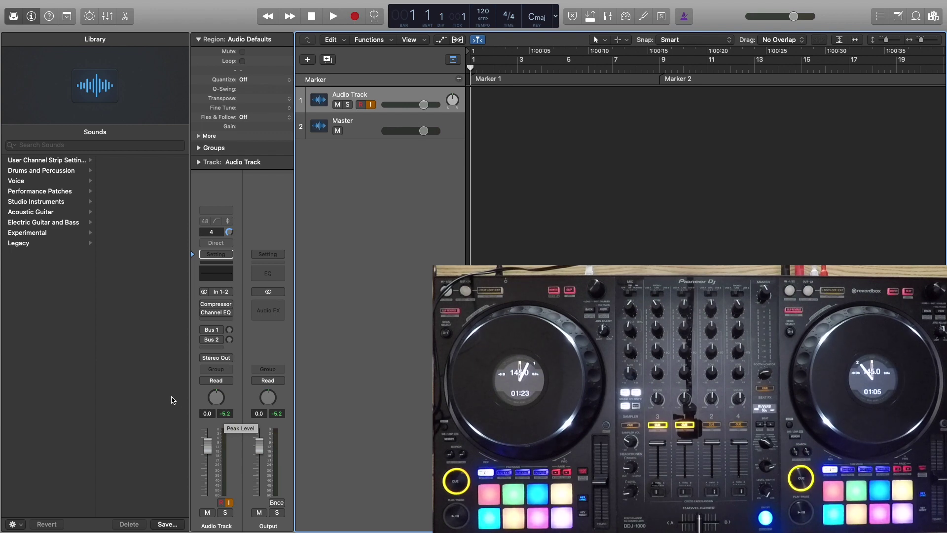
- Record-enable Audio Track and start recording the incoming DJ mix
{"action": "scroll", "coordinate": [401, 214], "scroll_direction": "down", "scroll_amount": 1}
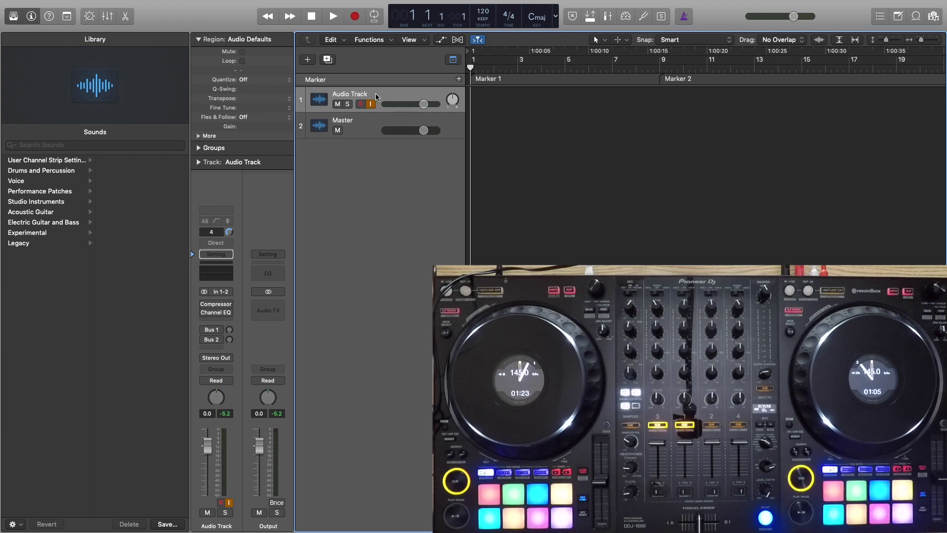
{"action": "left_click", "coordinate": [361, 105]}
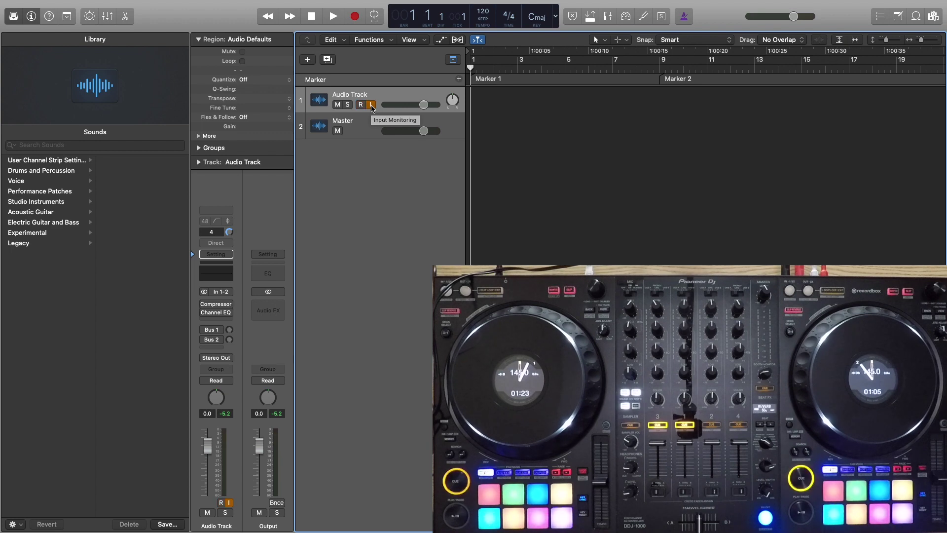
{"action": "left_click", "coordinate": [357, 19]}
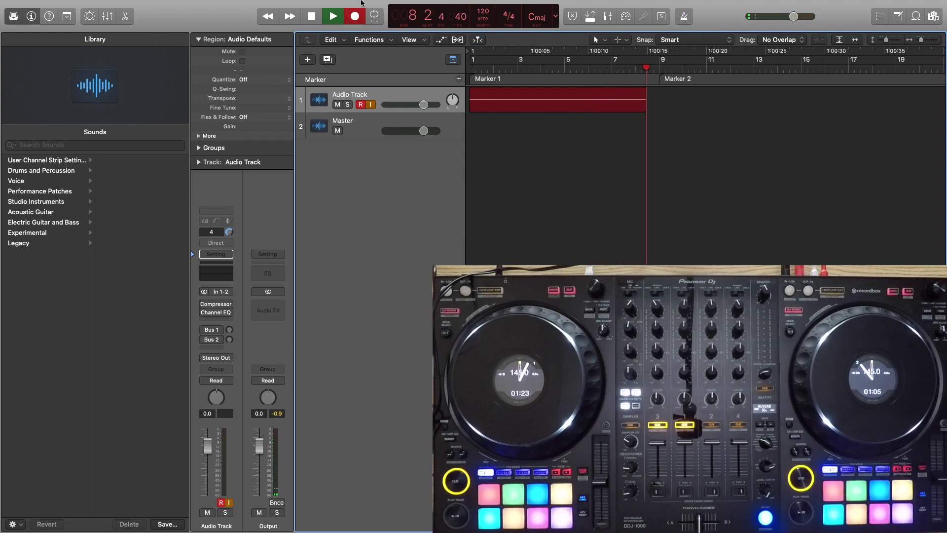
- Exit Logic's full screen and switch to djay Pro, showing it full screen
{"action": "left_click", "coordinate": [26, 17]}
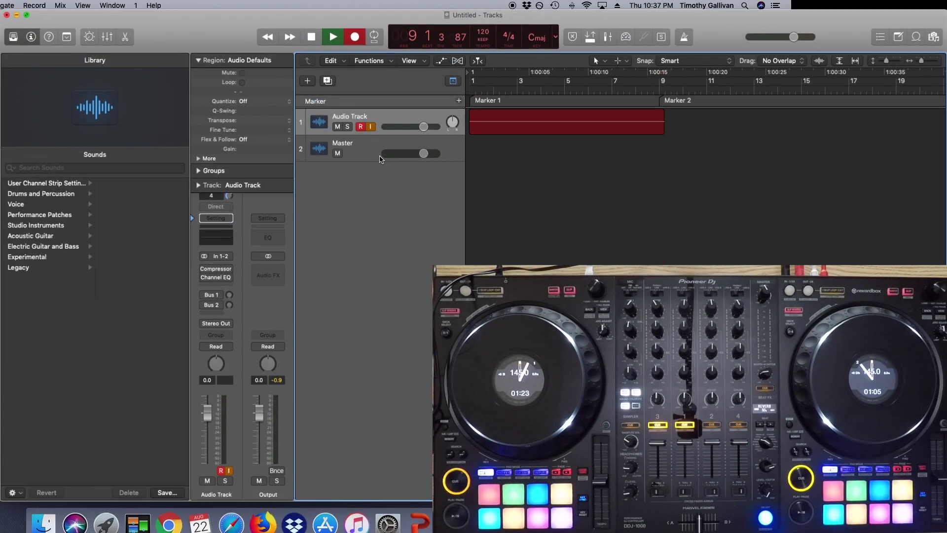
{"action": "key", "text": "super+Tab"}
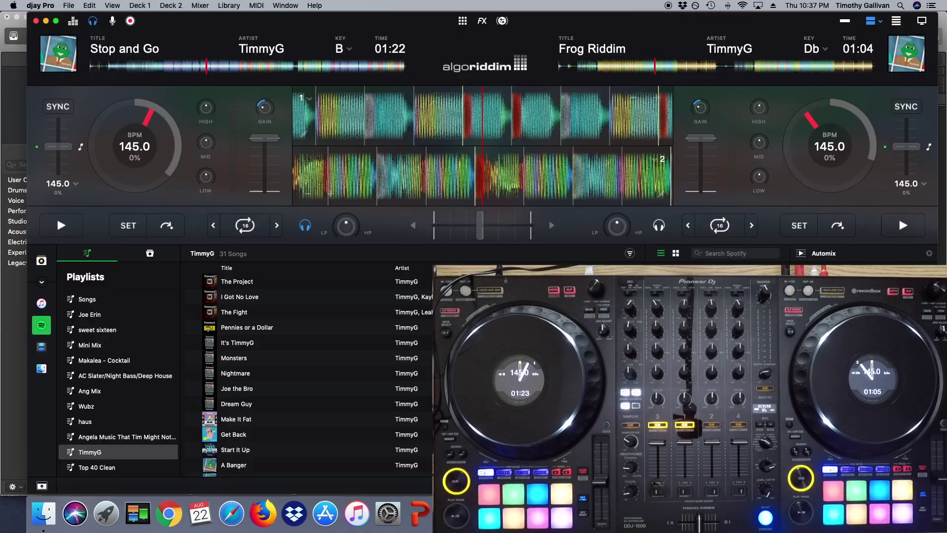
{"action": "left_click", "coordinate": [58, 20]}
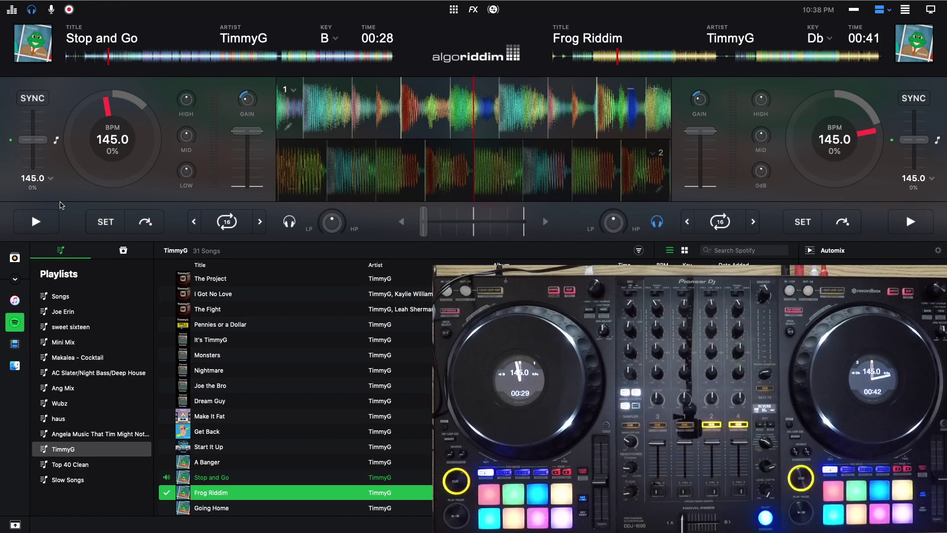
- Return to Logic, stop recording to create the Audio Track#01 region, and briefly play it back
{"action": "mouse_move", "coordinate": [53, 4]}
{"action": "left_click", "coordinate": [31, 21]}
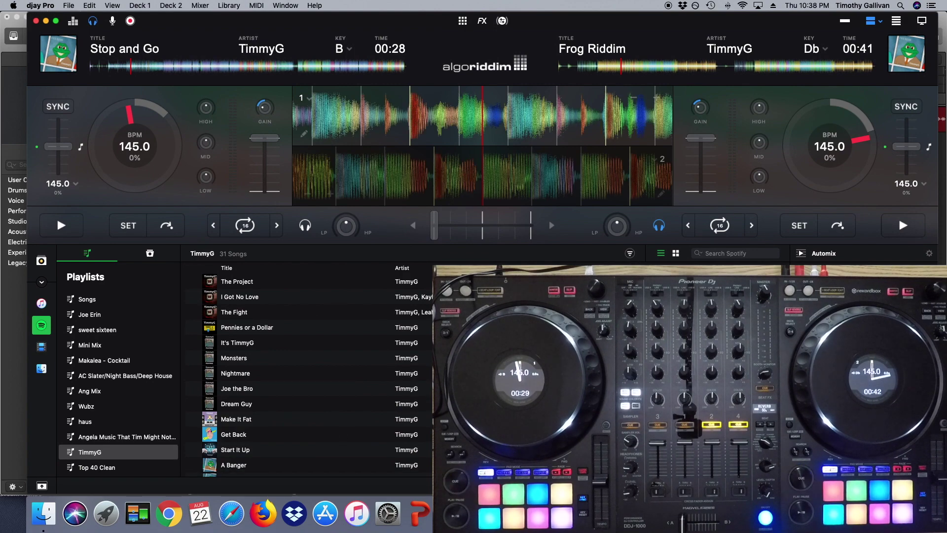
{"action": "key", "text": "super+Tab"}
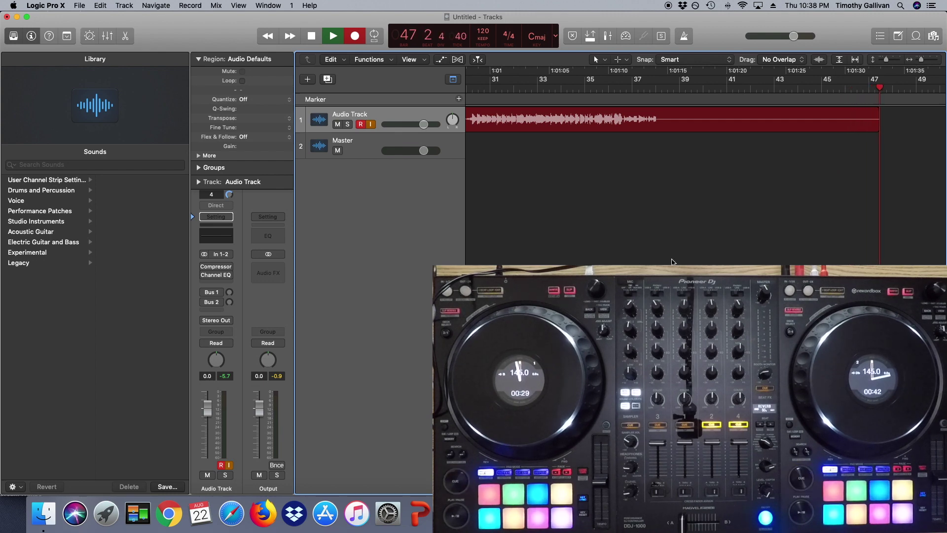
{"action": "key", "text": "space"}
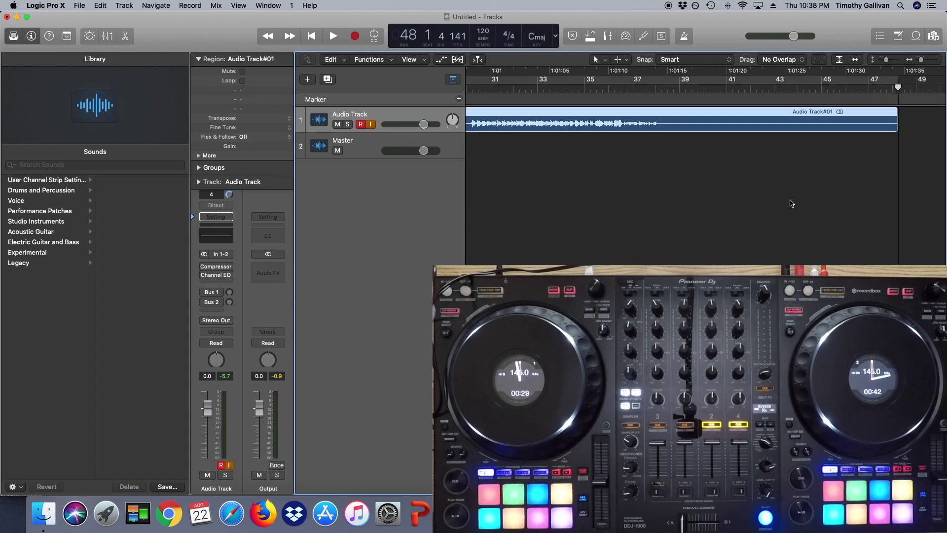
{"action": "left_click", "coordinate": [334, 40]}
{"action": "key", "text": "space"}
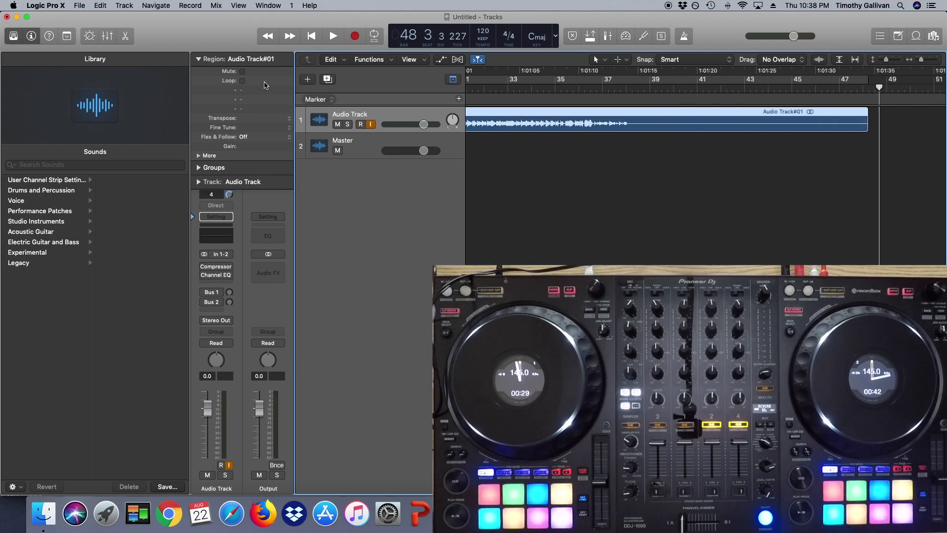
- Put Logic in full screen and zoom to fit the Audio Track#01 region
{"action": "key", "text": "ctrl+super+f"}
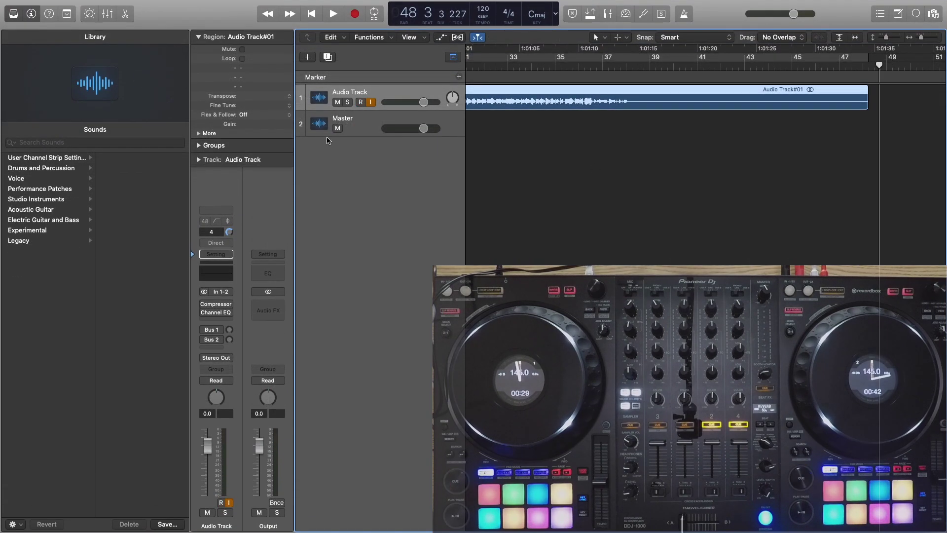
{"action": "scroll", "coordinate": [535, 180], "scroll_direction": "left", "scroll_amount": 10}
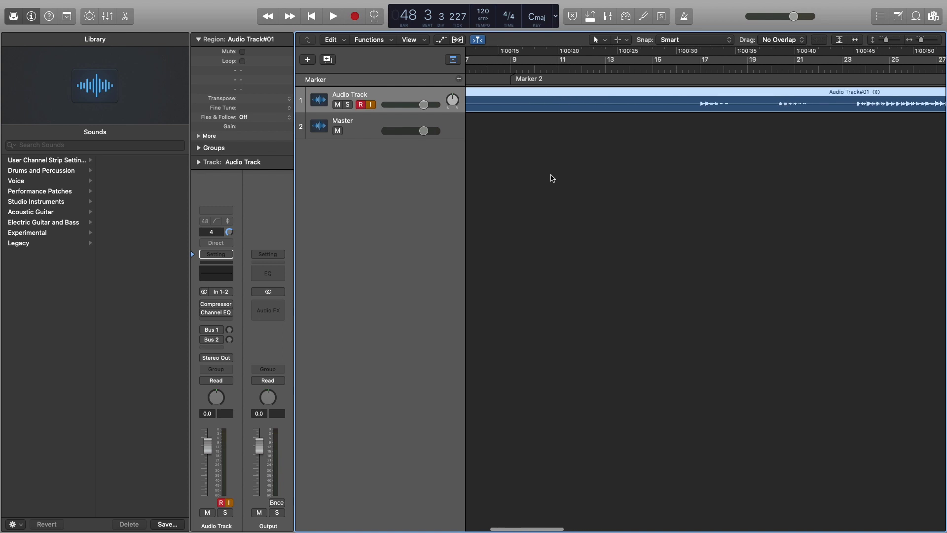
{"action": "scroll", "coordinate": [562, 178], "scroll_direction": "right", "scroll_amount": 20}
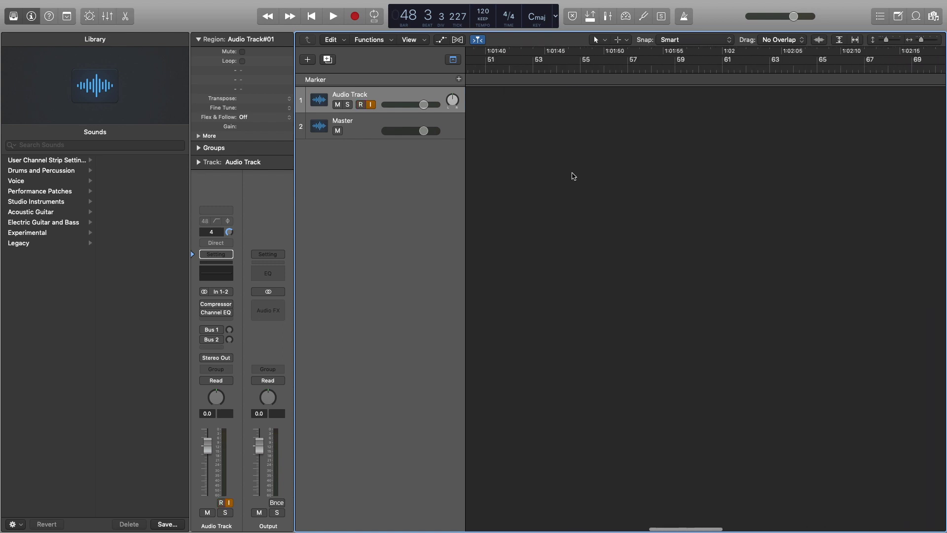
{"action": "key", "text": "z"}
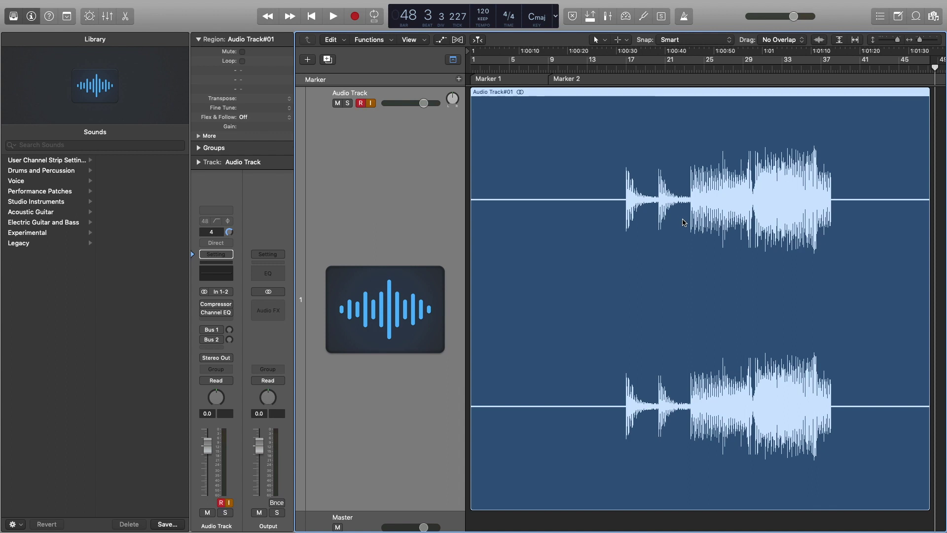
- Play the recording from the start, jump ahead to around bar 17, then stop
{"action": "key", "text": "Return"}
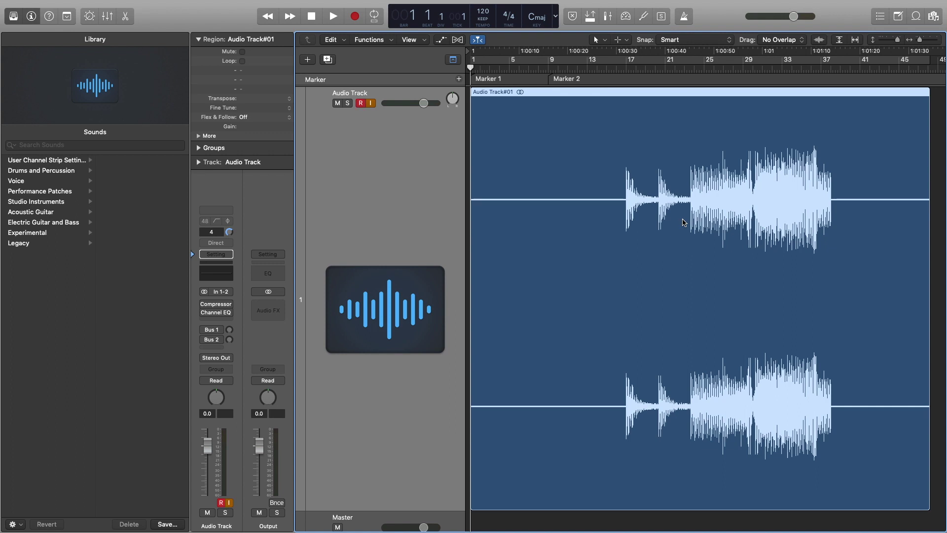
{"action": "key", "text": "space"}
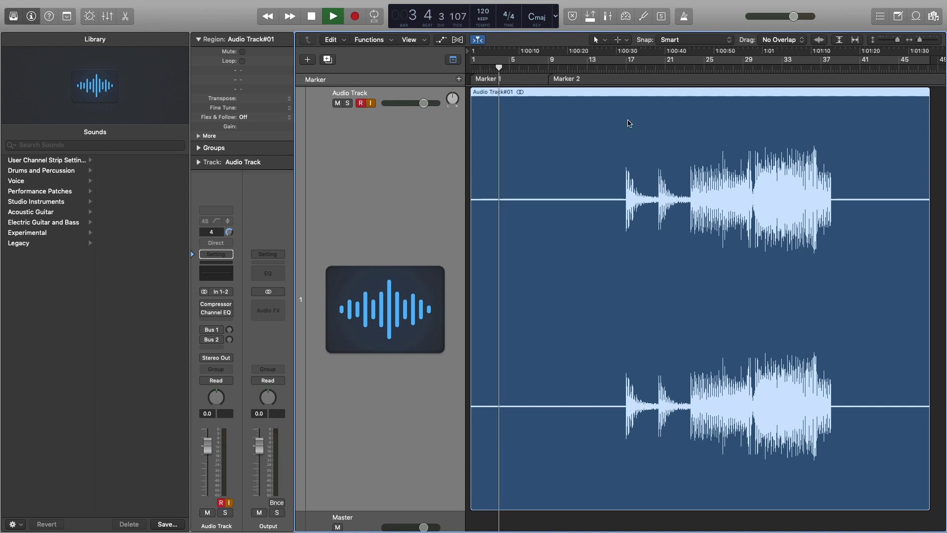
{"action": "left_click", "coordinate": [626, 68]}
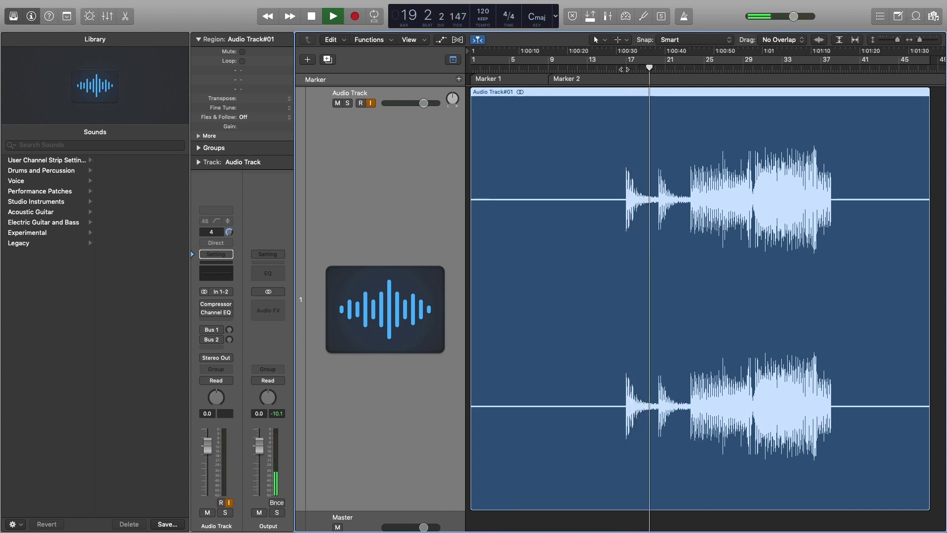
{"action": "key", "text": "space"}
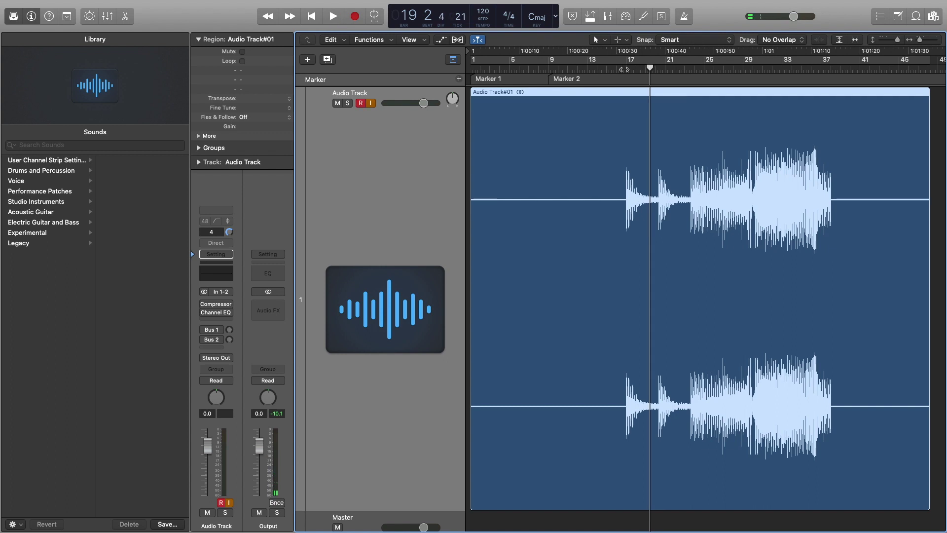
- Drag the playhead to bar 17, zooming in to land it exactly on the bar
{"action": "left_click_drag", "start_coordinate": [623, 69], "coordinate": [624, 67]}
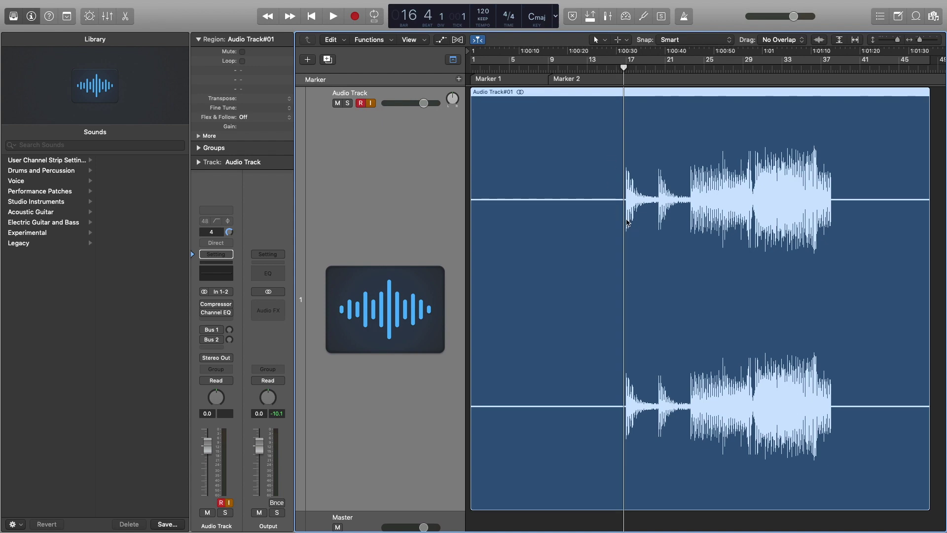
{"action": "scroll", "coordinate": [622, 219], "scroll_direction": "up", "scroll_amount": 10}
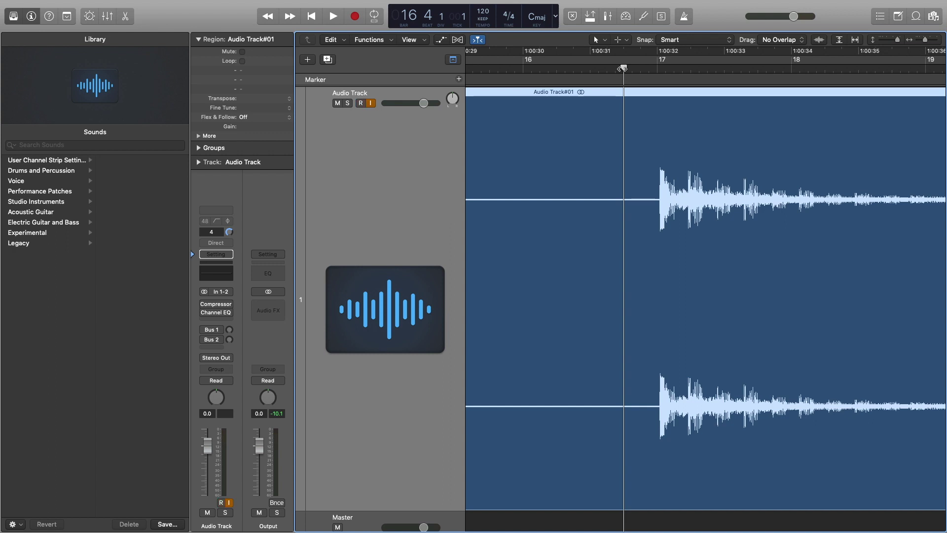
{"action": "left_click_drag", "start_coordinate": [622, 68], "coordinate": [649, 66]}
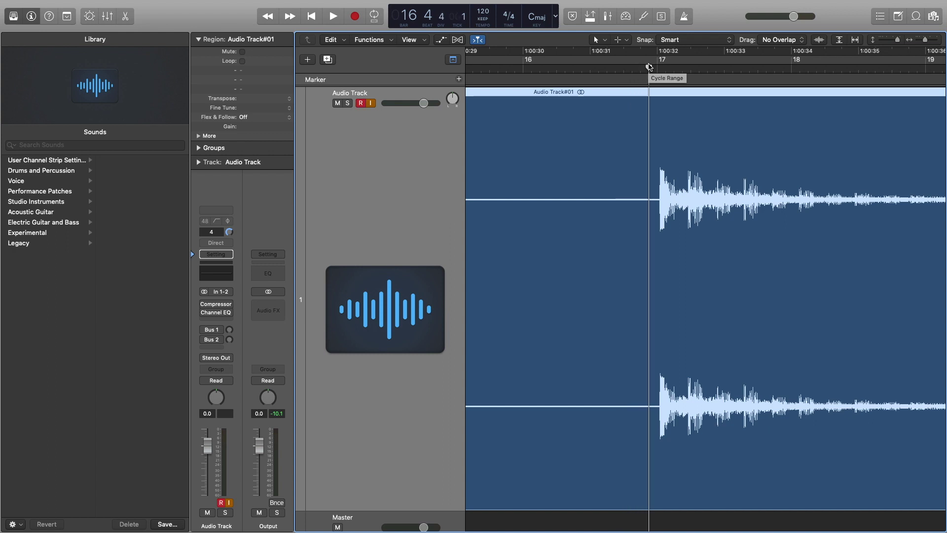
{"action": "left_click_drag", "start_coordinate": [649, 68], "coordinate": [657, 66]}
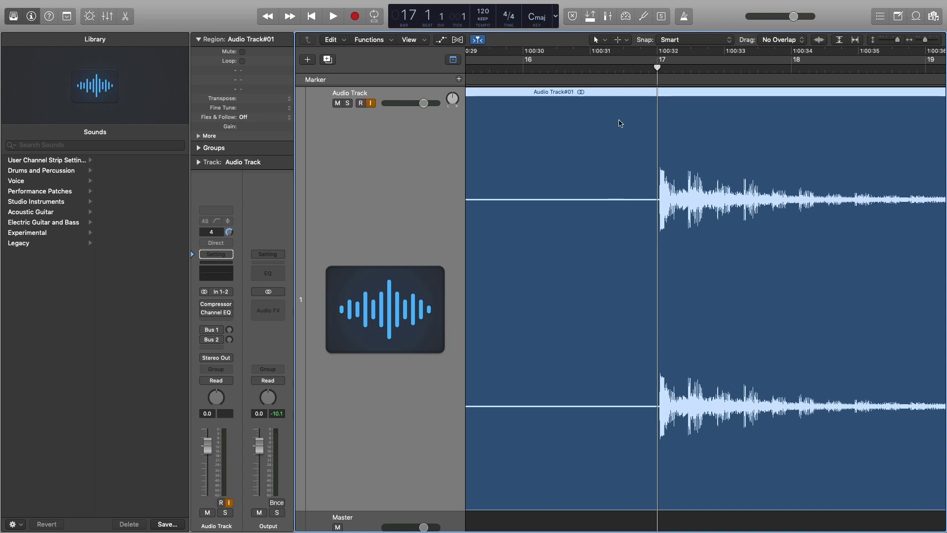
- Split the recording at the bar 17 playhead via the Edit menu and select the lead-in piece
{"action": "mouse_move", "coordinate": [232, 3]}
{"action": "left_click", "coordinate": [101, 4]}
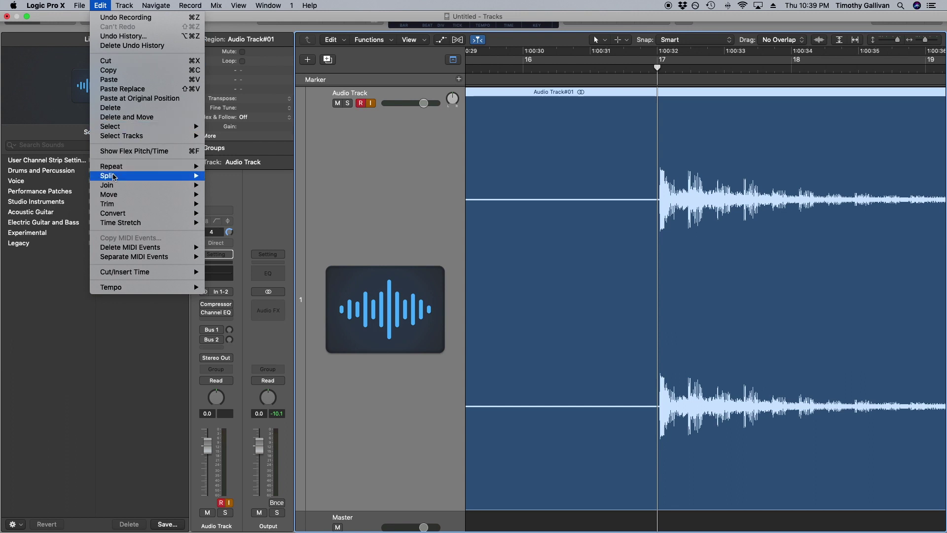
{"action": "mouse_move", "coordinate": [113, 175]}
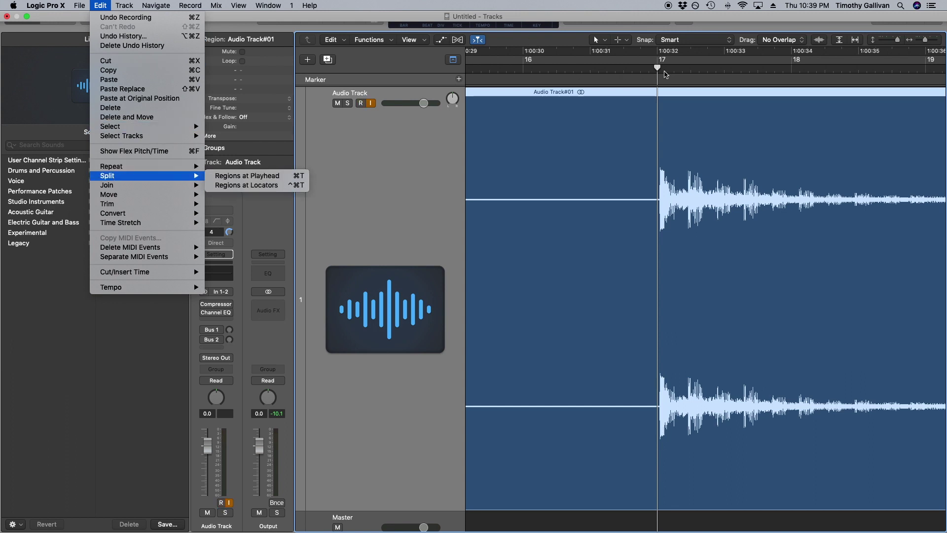
{"action": "left_click", "coordinate": [247, 175]}
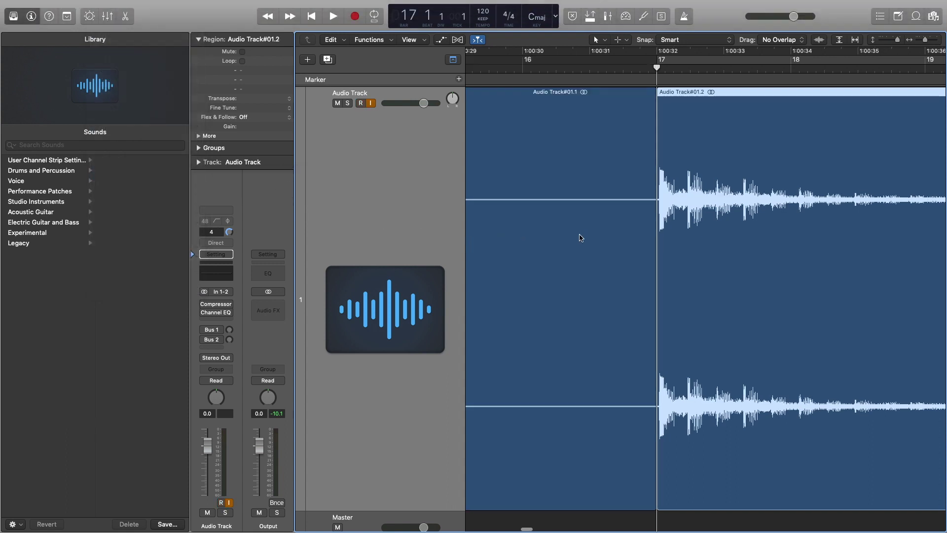
{"action": "left_click", "coordinate": [586, 325]}
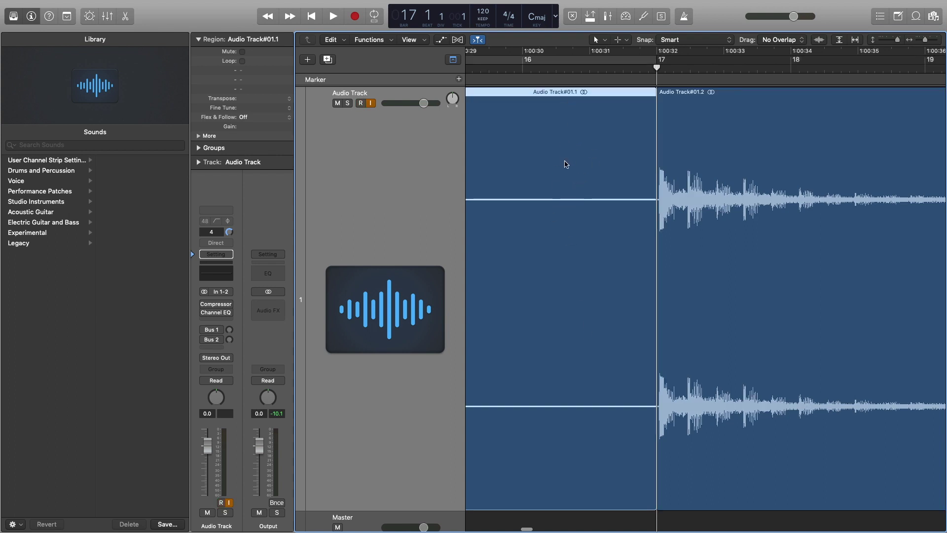
- Delete the lead-in region Audio Track#01.1 and zoom in on the recording's end
{"action": "key", "text": "Delete"}
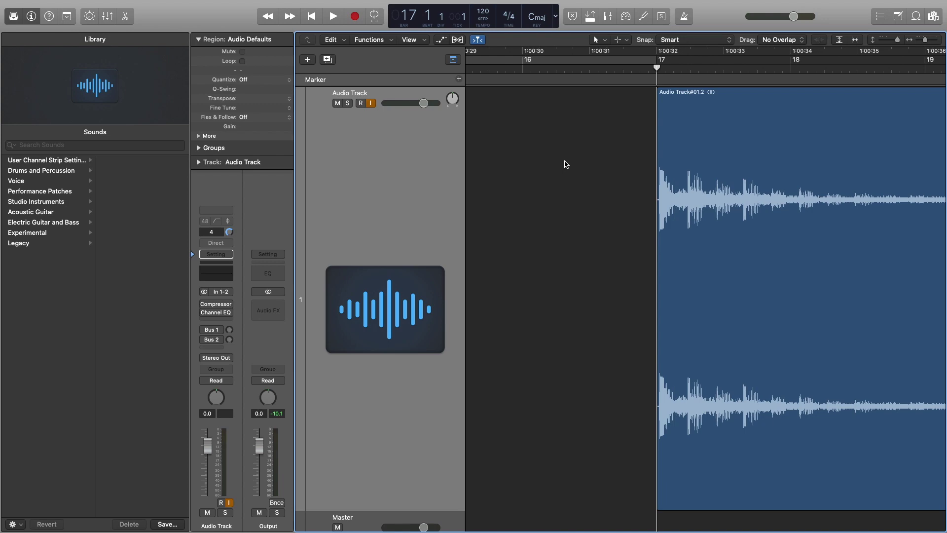
{"action": "scroll", "coordinate": [566, 164], "scroll_direction": "down", "scroll_amount": 6}
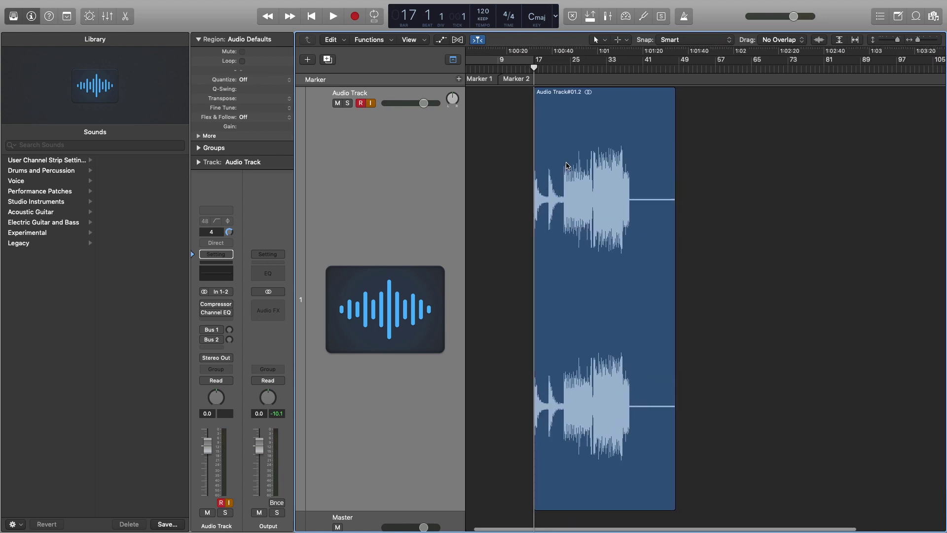
{"action": "scroll", "coordinate": [567, 165], "scroll_direction": "up", "scroll_amount": 5}
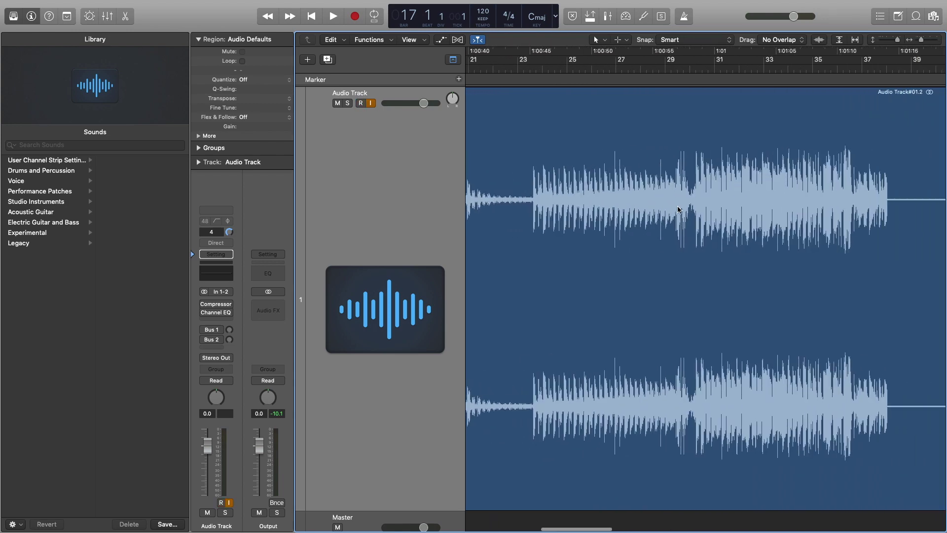
{"action": "scroll", "coordinate": [681, 209], "scroll_direction": "right", "scroll_amount": 5}
{"action": "scroll", "coordinate": [681, 209], "scroll_direction": "up", "scroll_amount": 5}
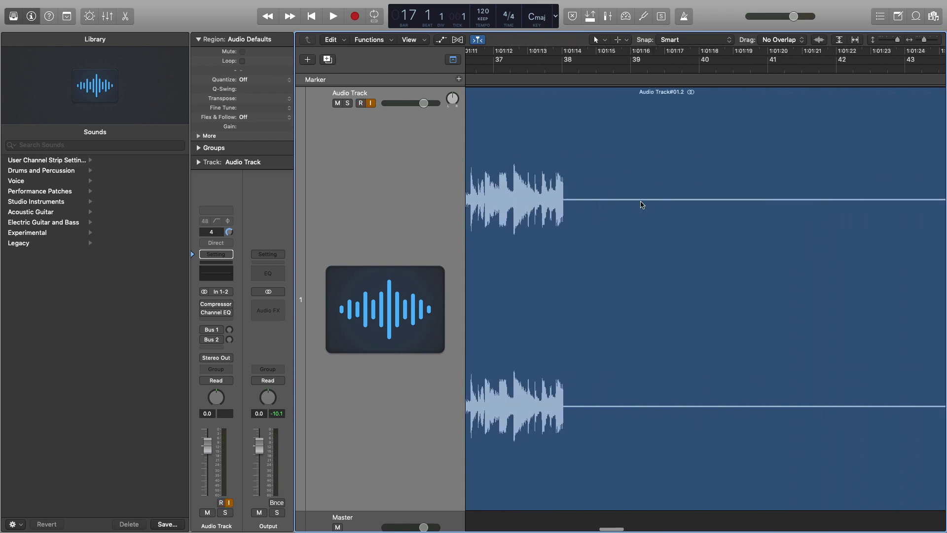
{"action": "scroll", "coordinate": [642, 205], "scroll_direction": "up", "scroll_amount": 5}
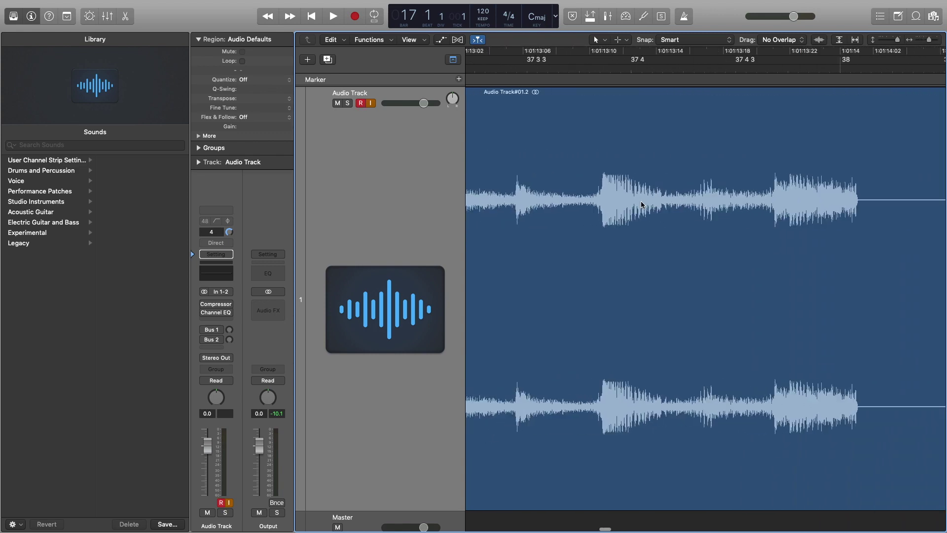
{"action": "scroll", "coordinate": [643, 204], "scroll_direction": "right", "scroll_amount": 3}
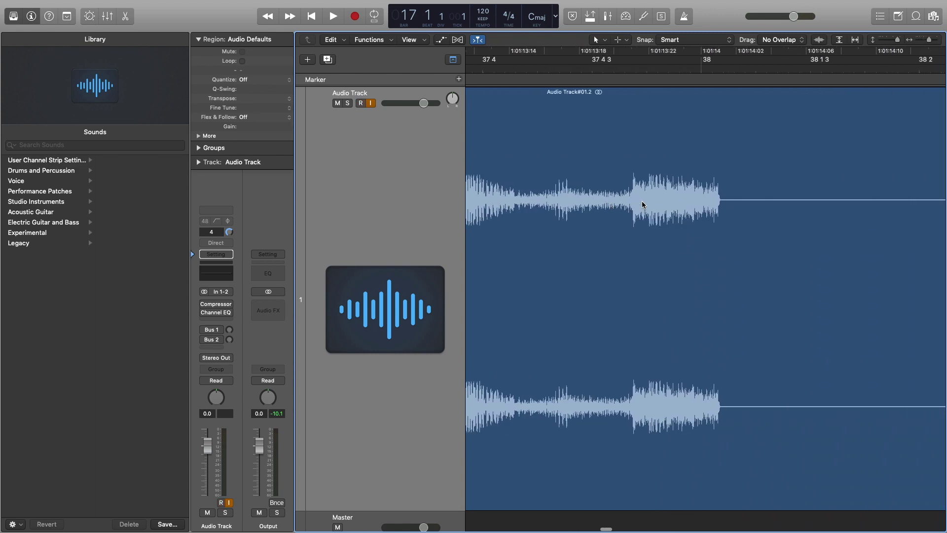
- Place the playhead at bar 38 where the audio ends, then select the region
{"action": "left_click", "coordinate": [728, 65]}
{"action": "left_click", "coordinate": [728, 65]}
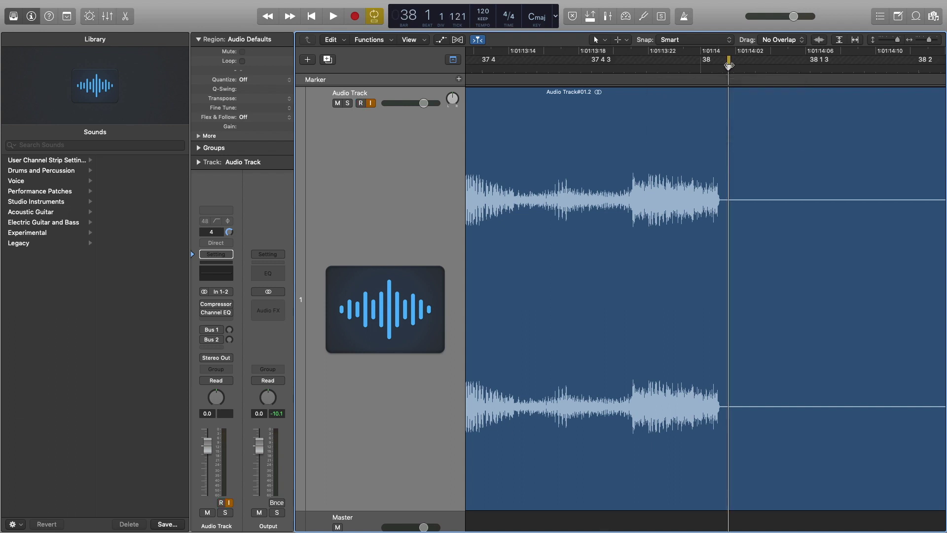
{"action": "left_click", "coordinate": [727, 67]}
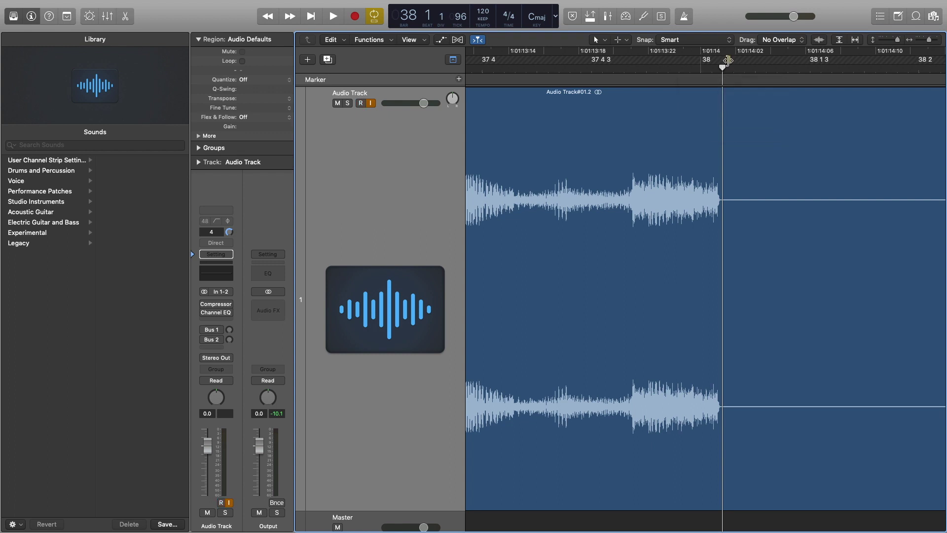
{"action": "left_click_drag", "start_coordinate": [728, 59], "coordinate": [809, 59]}
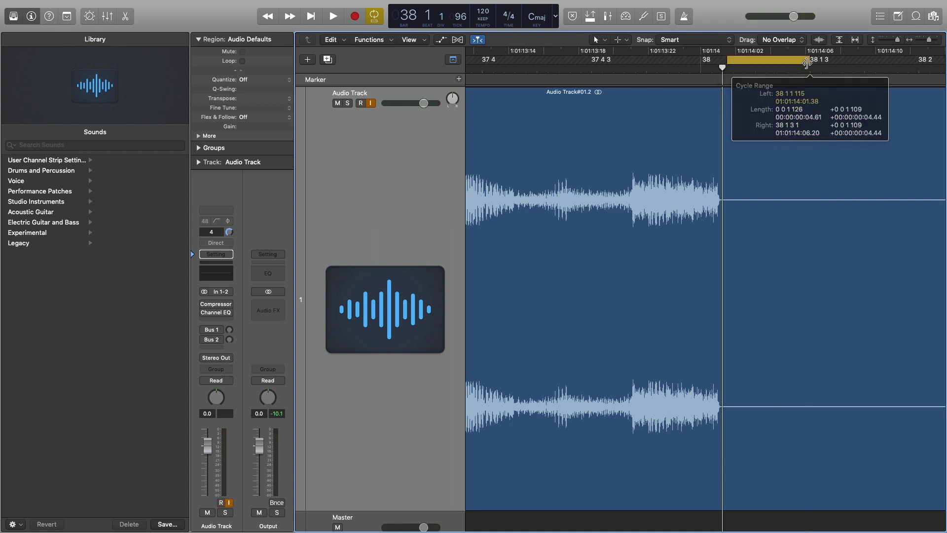
{"action": "left_click", "coordinate": [772, 63]}
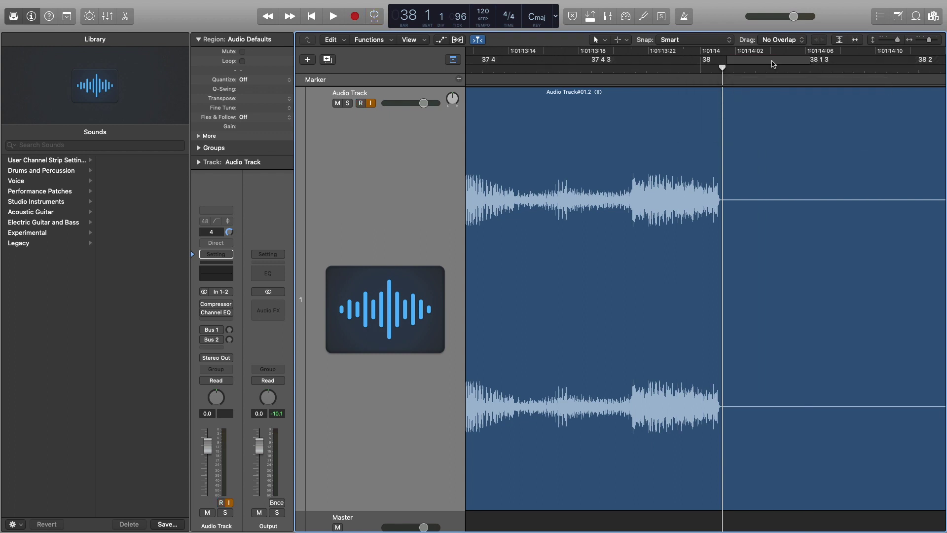
{"action": "left_click", "coordinate": [728, 67]}
{"action": "left_click", "coordinate": [760, 151]}
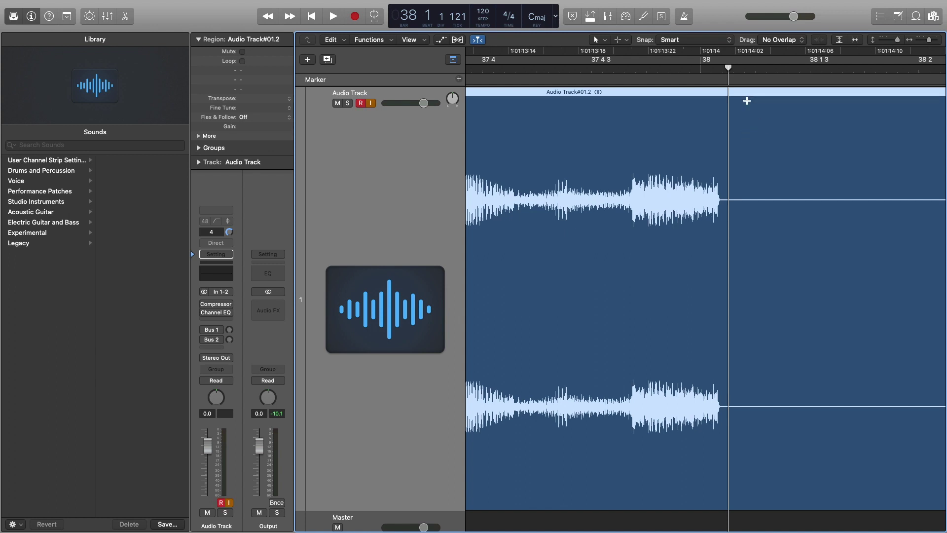
- Split at bar 38 with Cmd+T, delete the silent tail Audio Track#01.4, and zoom to fit
{"action": "key", "text": "super+t"}
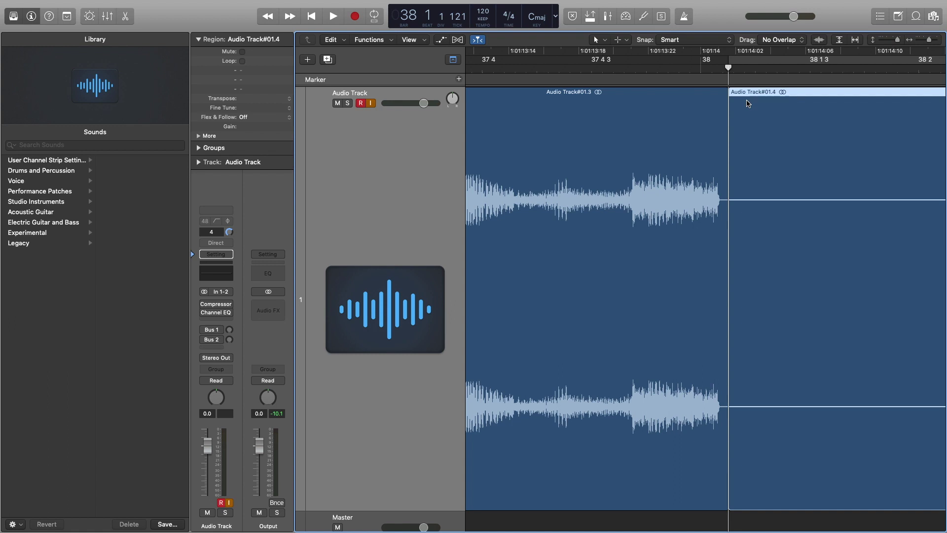
{"action": "scroll", "coordinate": [788, 127], "scroll_direction": "right", "scroll_amount": 5}
{"action": "left_click", "coordinate": [601, 136]}
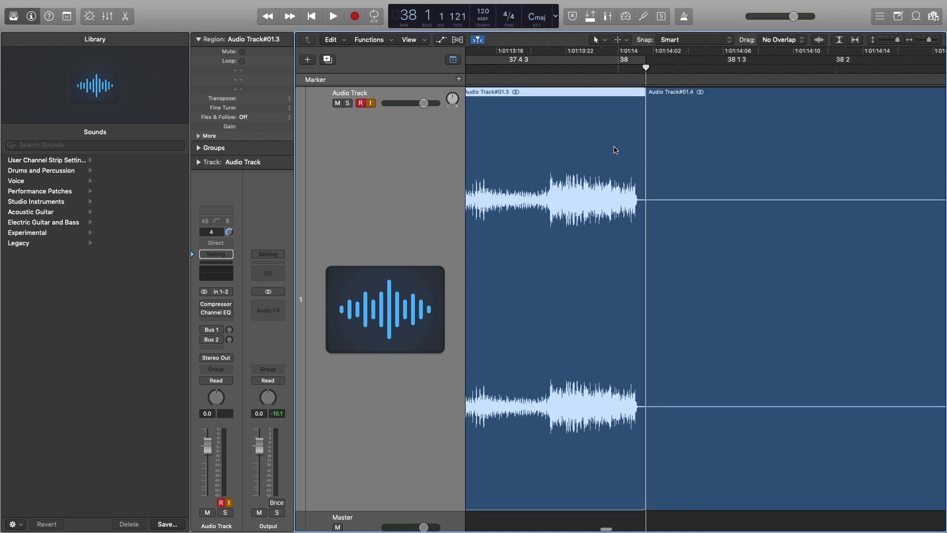
{"action": "left_click", "coordinate": [731, 153]}
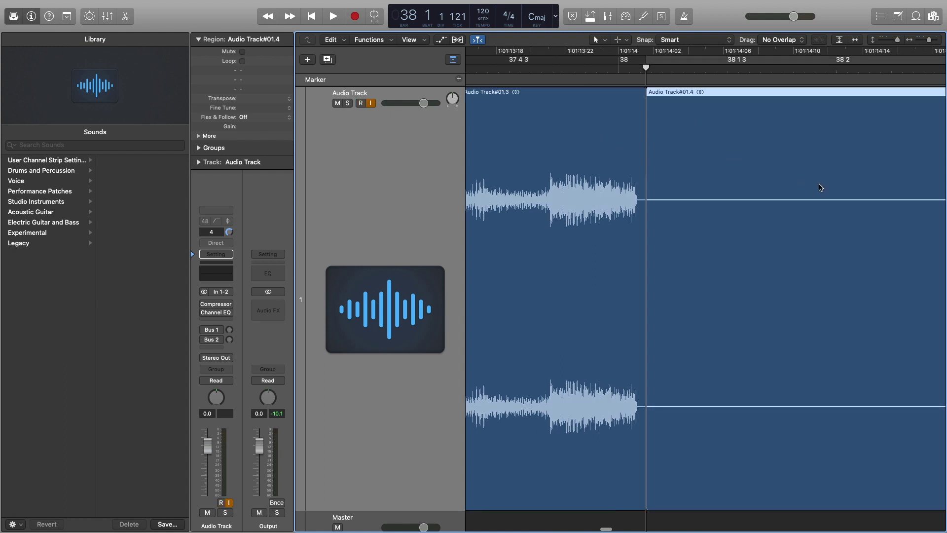
{"action": "key", "text": "Delete"}
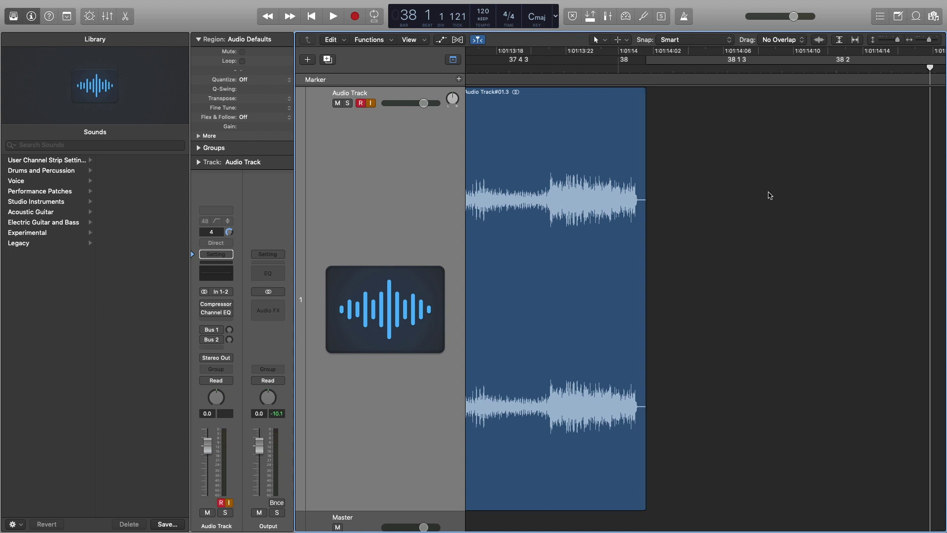
{"action": "key", "text": "z"}
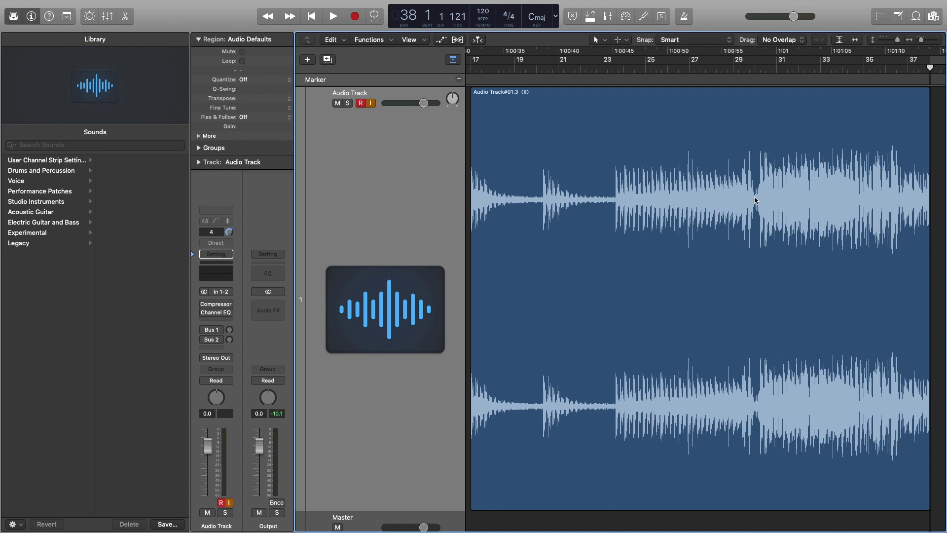
- Drag region Audio Track#01.3 to bar 1 and play it from the start
{"action": "key", "text": "z"}
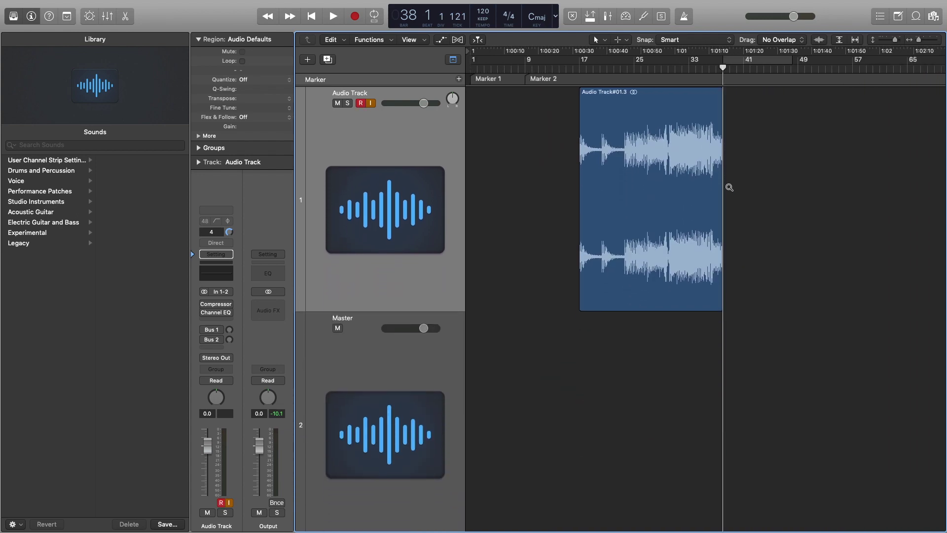
{"action": "scroll", "coordinate": [515, 168], "scroll_direction": "left", "scroll_amount": 1}
{"action": "scroll", "coordinate": [574, 141], "scroll_direction": "right", "scroll_amount": 1}
{"action": "left_click_drag", "start_coordinate": [606, 158], "coordinate": [497, 159]}
{"action": "key", "text": "Return"}
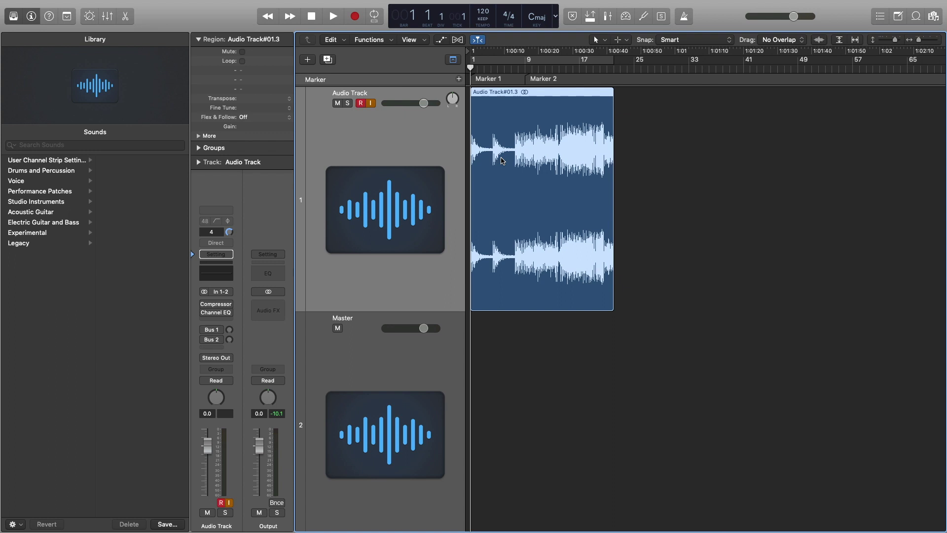
{"action": "key", "text": "space"}
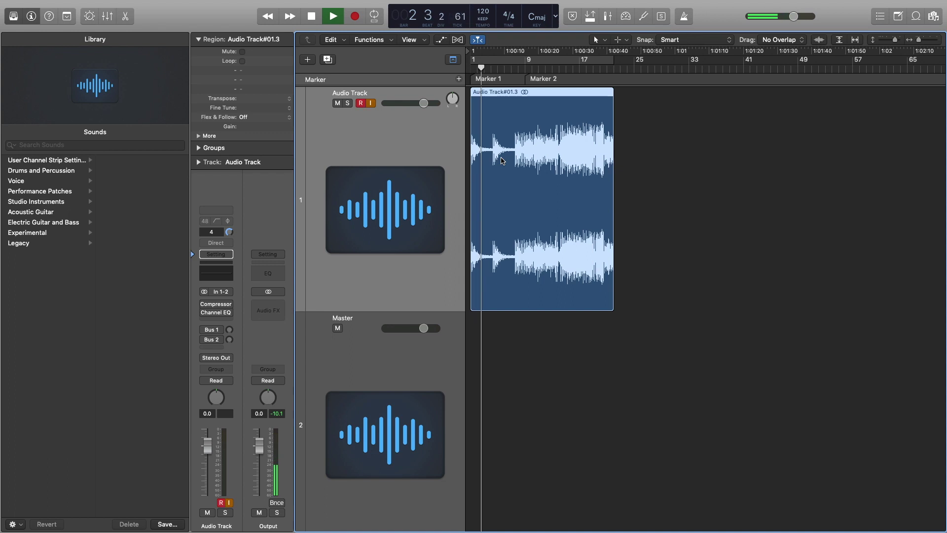
- Stop playback near bar 3 and record-enable the audio track
{"action": "key", "text": "space"}
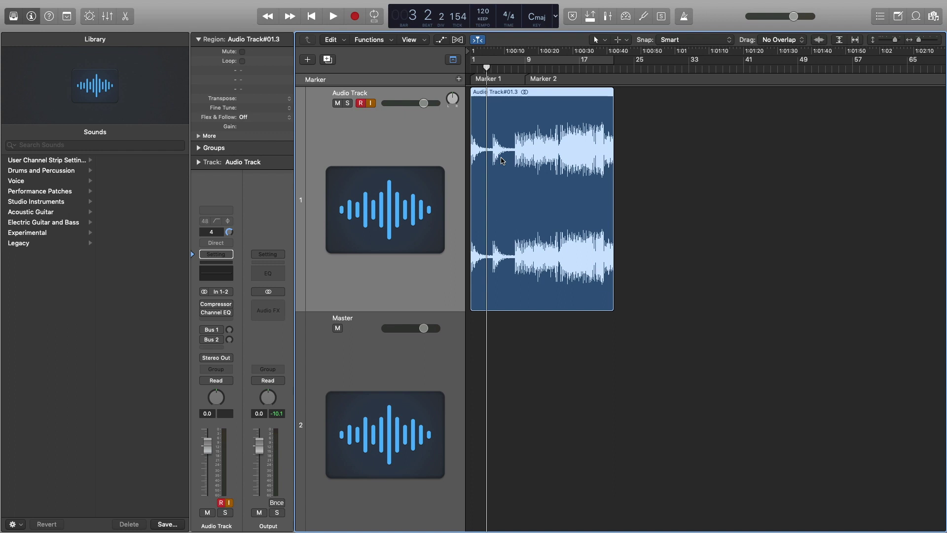
{"action": "key", "text": "alt+r"}
- Insert a stereo Adaptive Limiter from Dynamics into the Output channel's Audio FX slot
{"action": "left_click", "coordinate": [281, 307]}
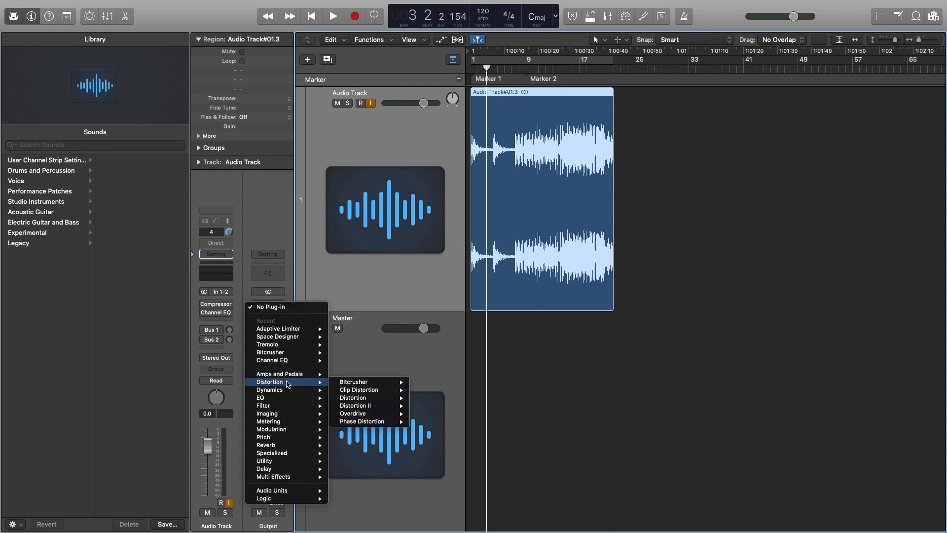
{"action": "left_click", "coordinate": [277, 306]}
{"action": "left_click", "coordinate": [279, 306]}
{"action": "mouse_move", "coordinate": [287, 390]}
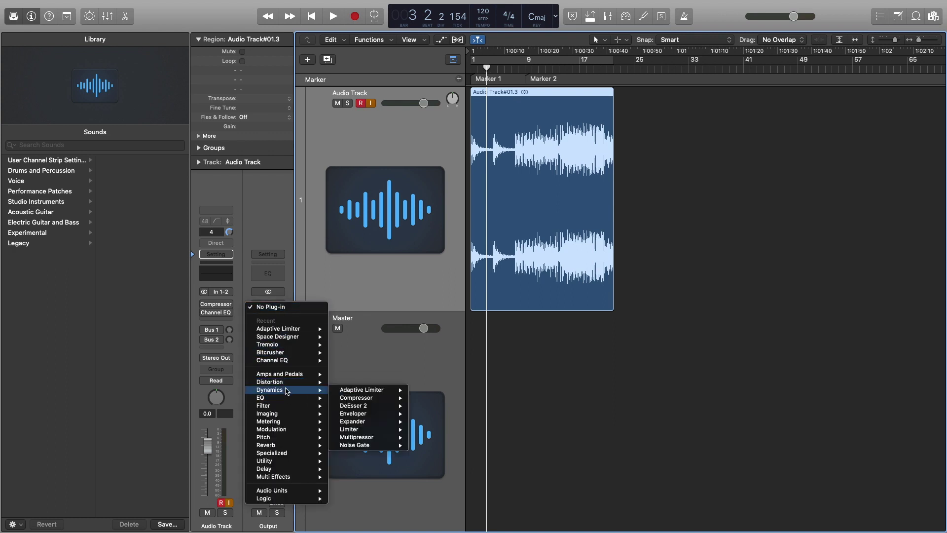
{"action": "mouse_move", "coordinate": [377, 390]}
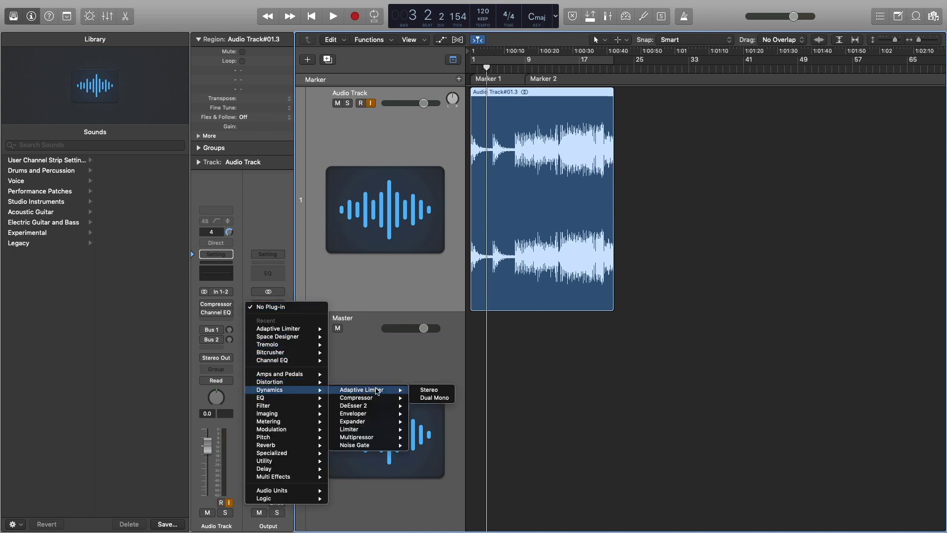
{"action": "left_click", "coordinate": [425, 389]}
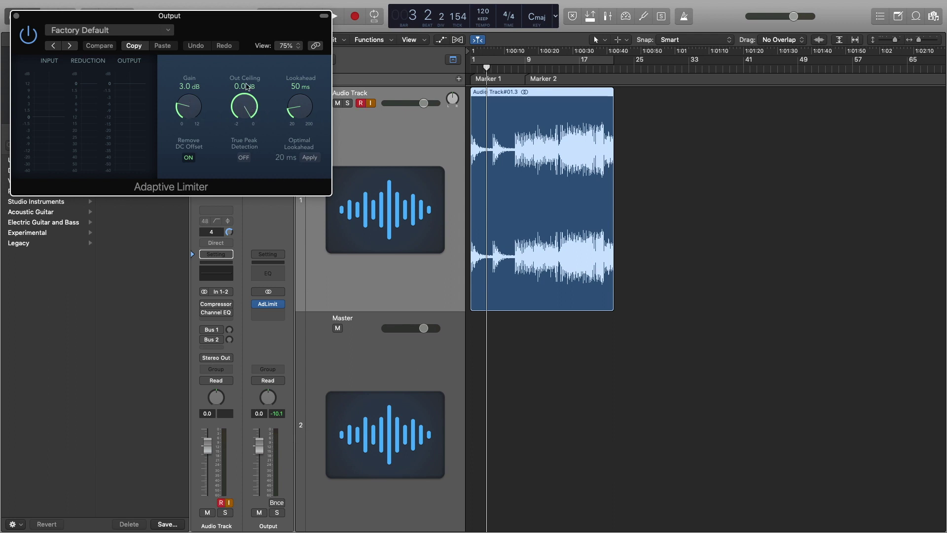
- Set the limiter's Out Ceiling to -0.1 dB and Gain to 8.9 dB while the mix plays
{"action": "left_click_drag", "start_coordinate": [242, 80], "coordinate": [251, 122]}
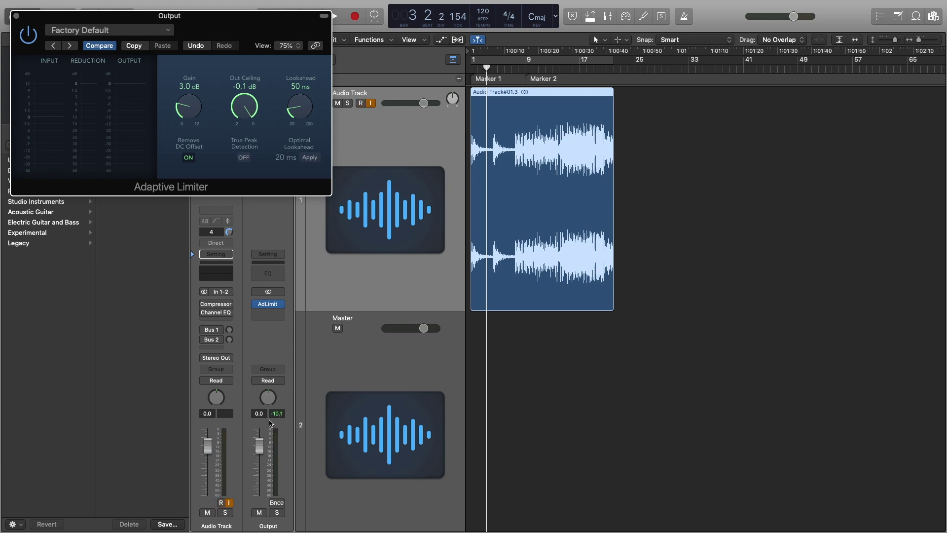
{"action": "key", "text": "Return"}
{"action": "key", "text": "space"}
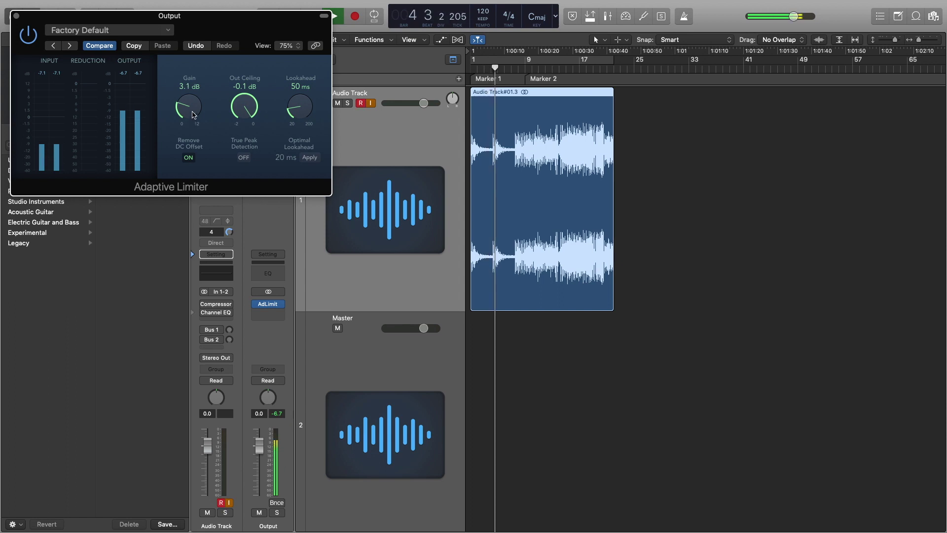
{"action": "left_click_drag", "start_coordinate": [195, 121], "coordinate": [211, 51]}
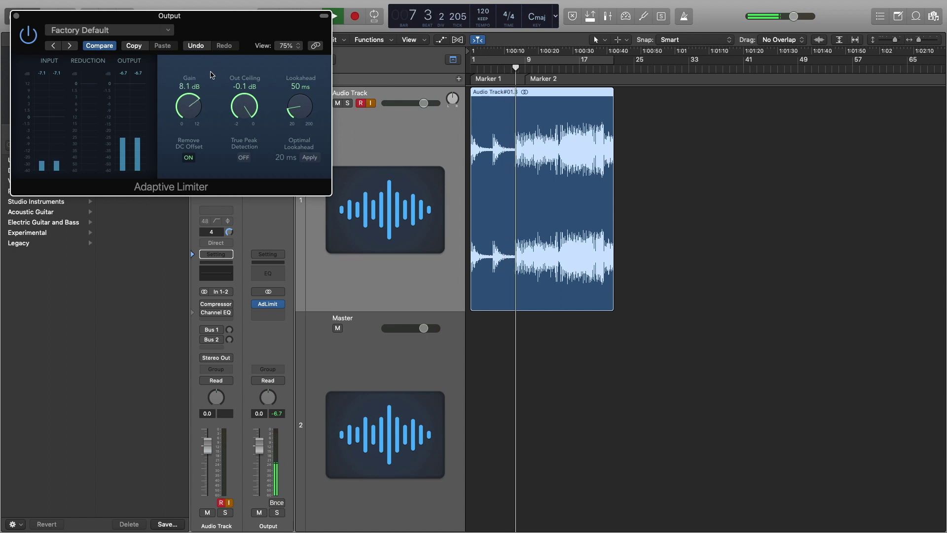
{"action": "left_click_drag", "start_coordinate": [195, 114], "coordinate": [196, 105]}
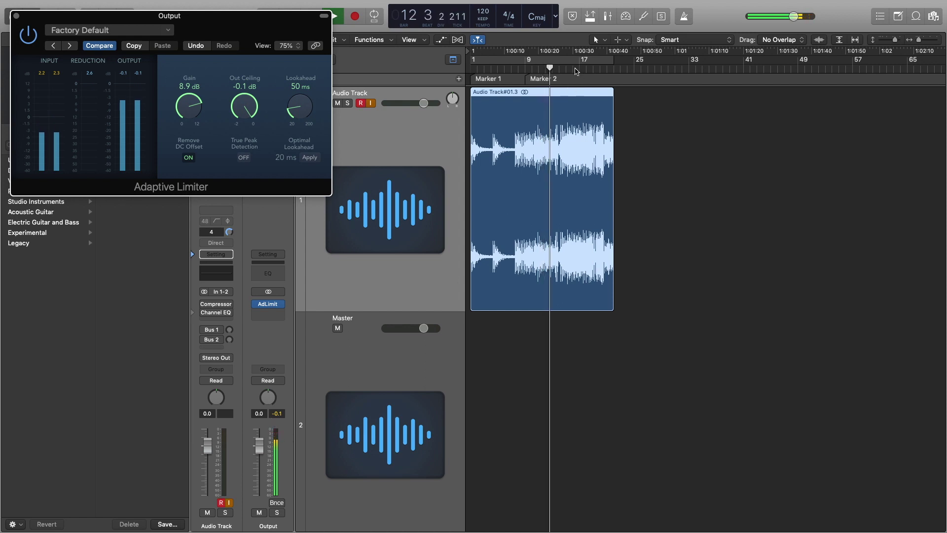
{"action": "left_click", "coordinate": [573, 67]}
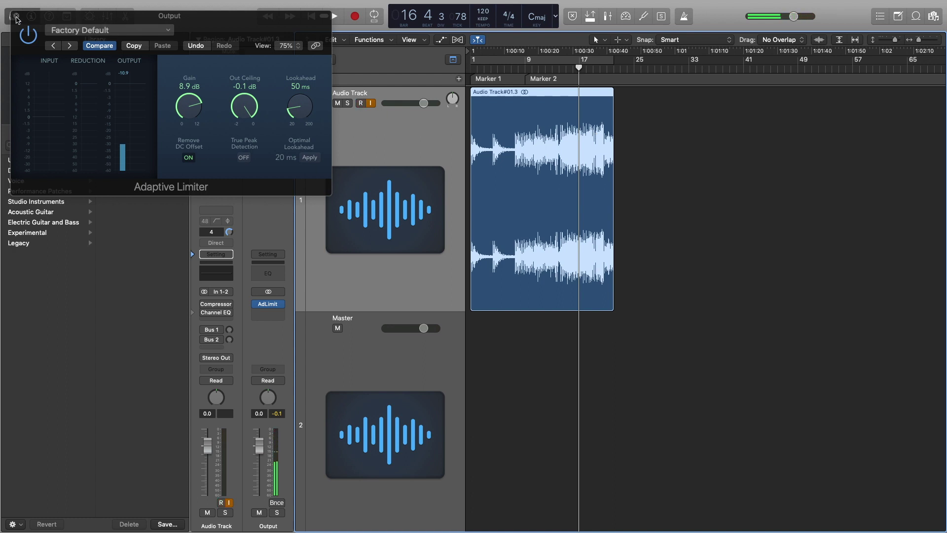
- Close the limiter, cycle over the audio region, preview playback, then move the playhead to bar 18
{"action": "key", "text": "super+w"}
{"action": "left_click", "coordinate": [682, 137]}
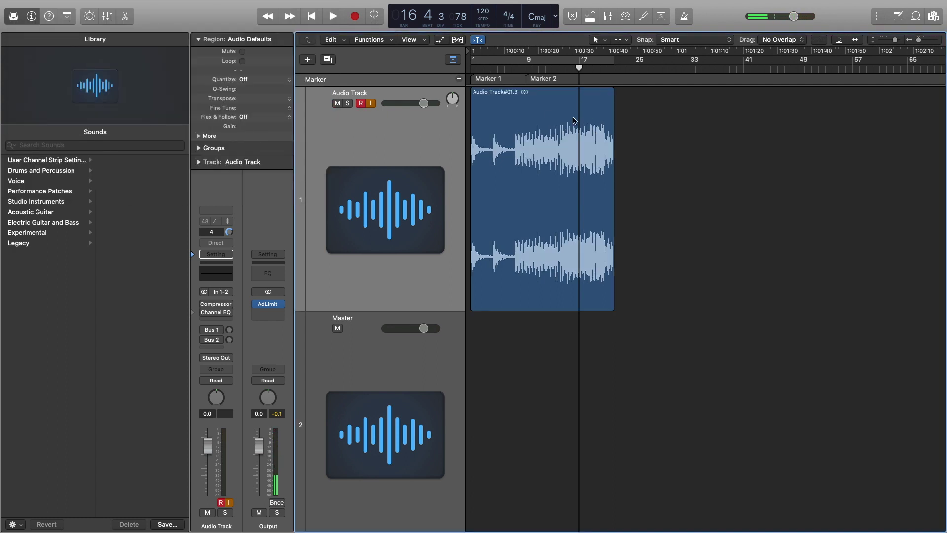
{"action": "left_click", "coordinate": [527, 114]}
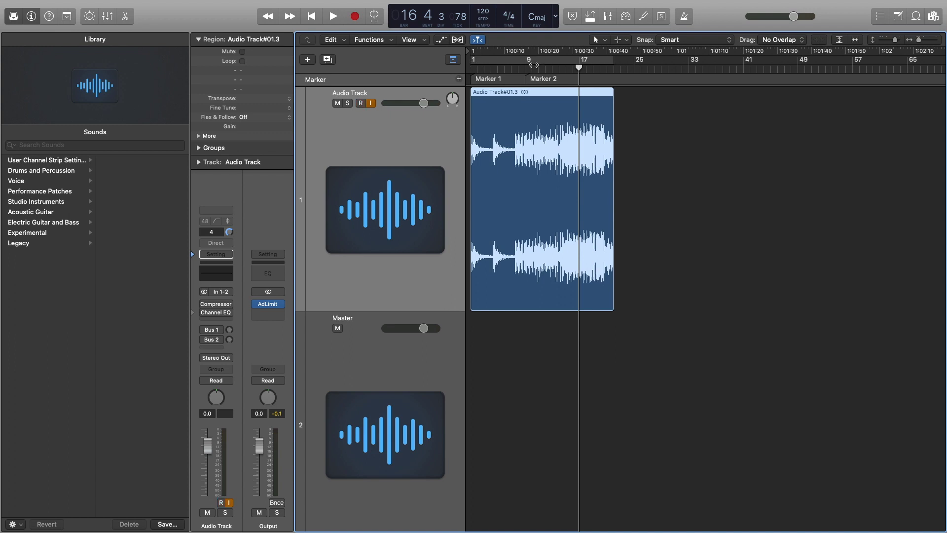
{"action": "left_click", "coordinate": [535, 64]}
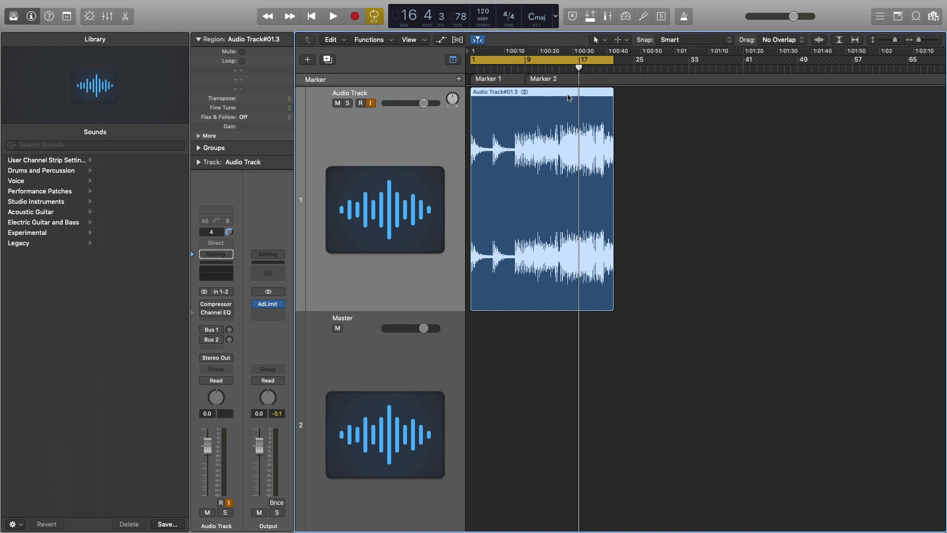
{"action": "key", "text": "space"}
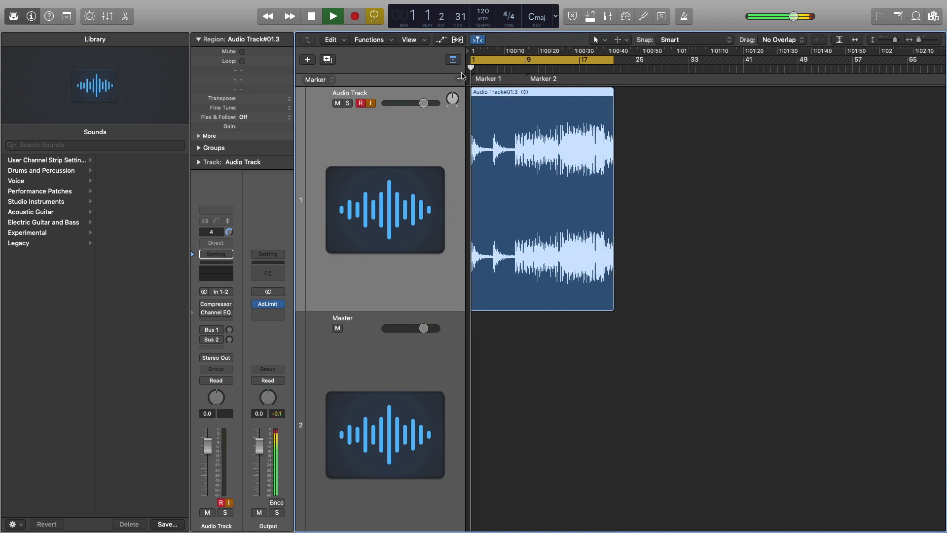
{"action": "key", "text": "space"}
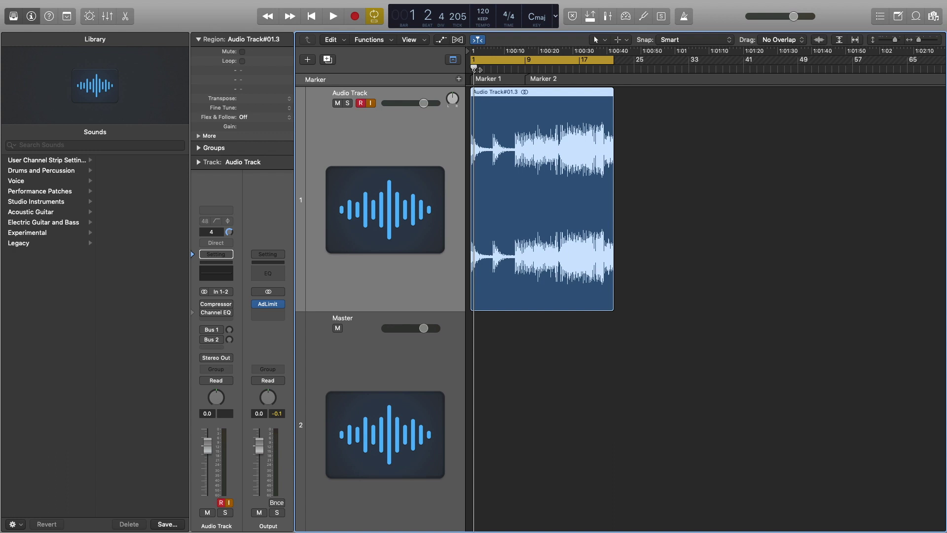
{"action": "left_click_drag", "start_coordinate": [474, 68], "coordinate": [614, 69]}
- Open File > Bounce > Project or Section after cancelling a Regions in Place bounce
{"action": "mouse_move", "coordinate": [112, 3]}
{"action": "left_click", "coordinate": [79, 5]}
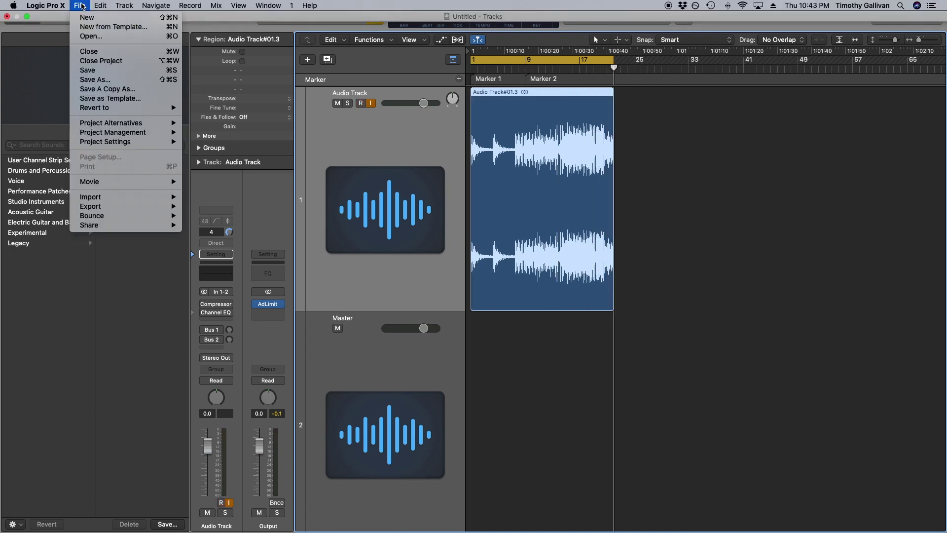
{"action": "mouse_move", "coordinate": [102, 219]}
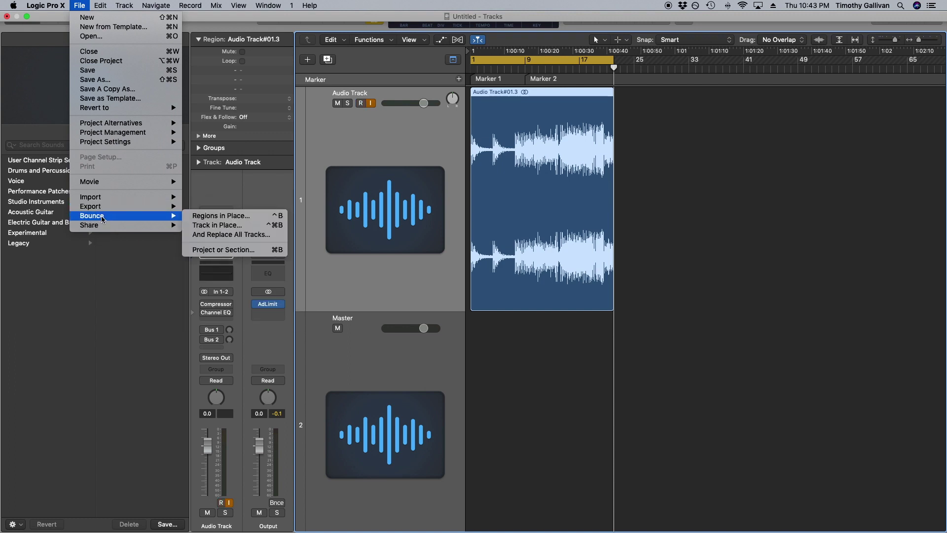
{"action": "left_click", "coordinate": [248, 219]}
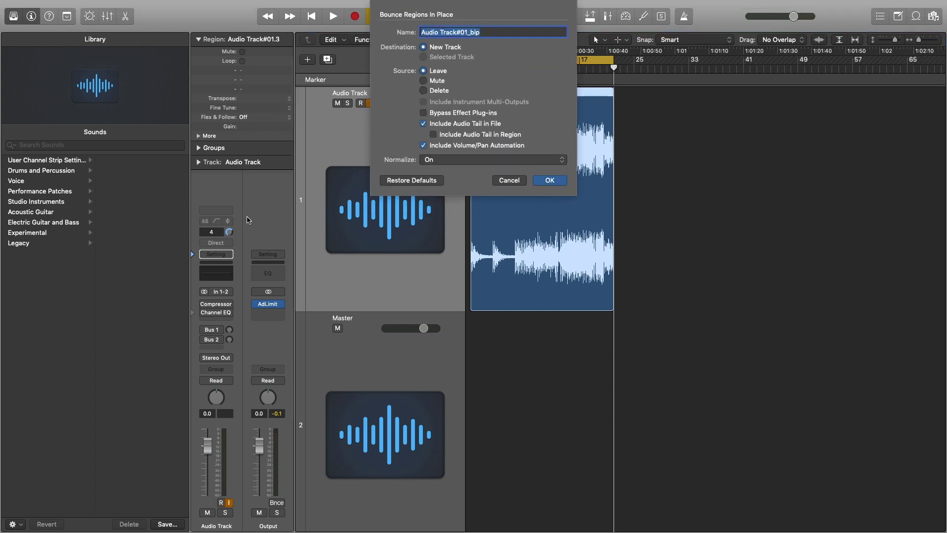
{"action": "left_click", "coordinate": [509, 179]}
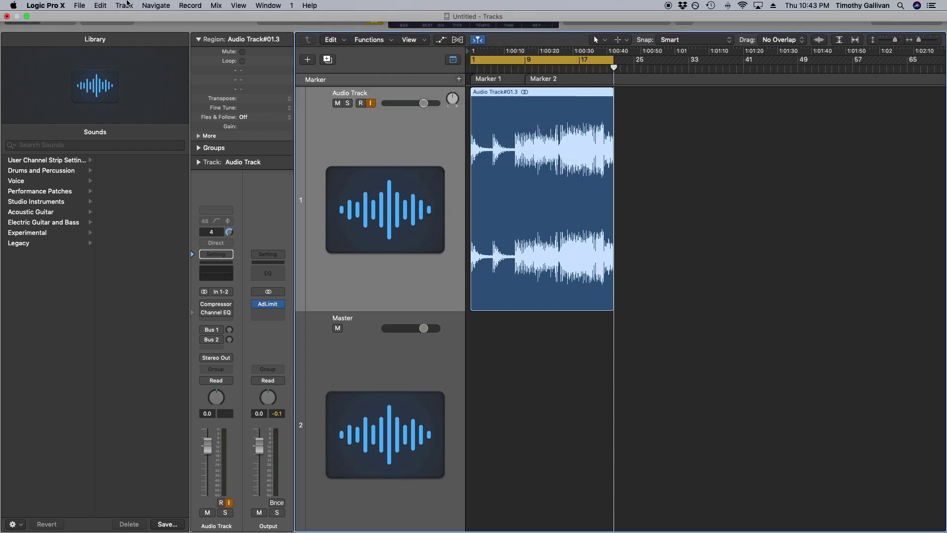
{"action": "left_click", "coordinate": [79, 5]}
{"action": "mouse_move", "coordinate": [99, 4]}
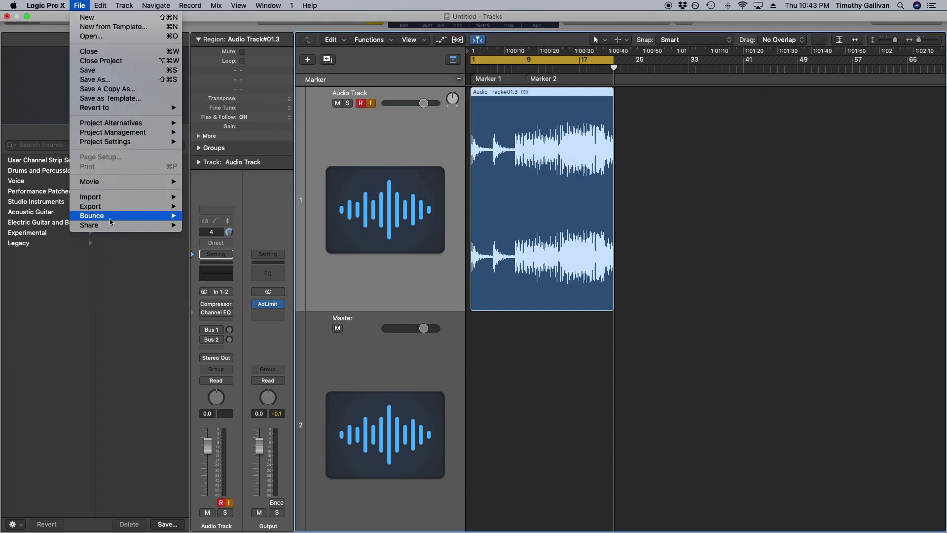
{"action": "mouse_move", "coordinate": [109, 217]}
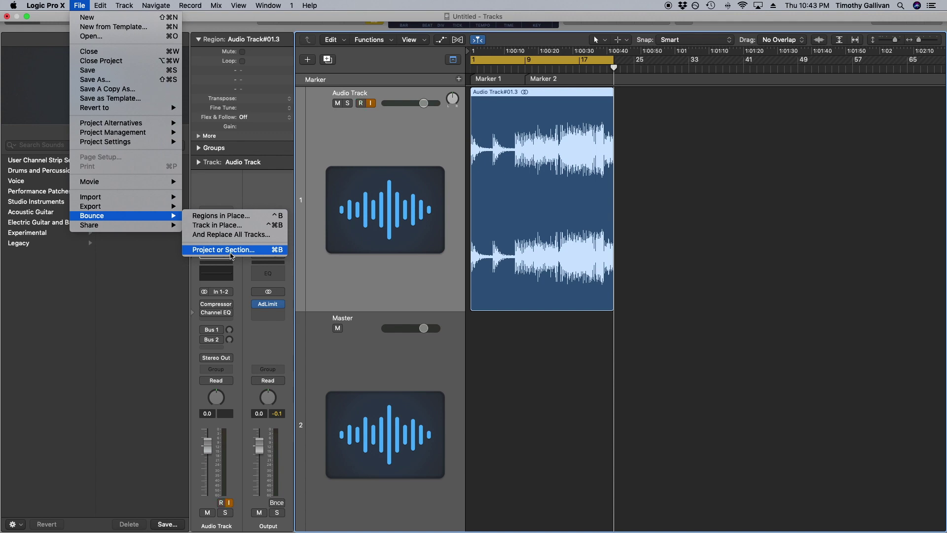
{"action": "left_click", "coordinate": [229, 252]}
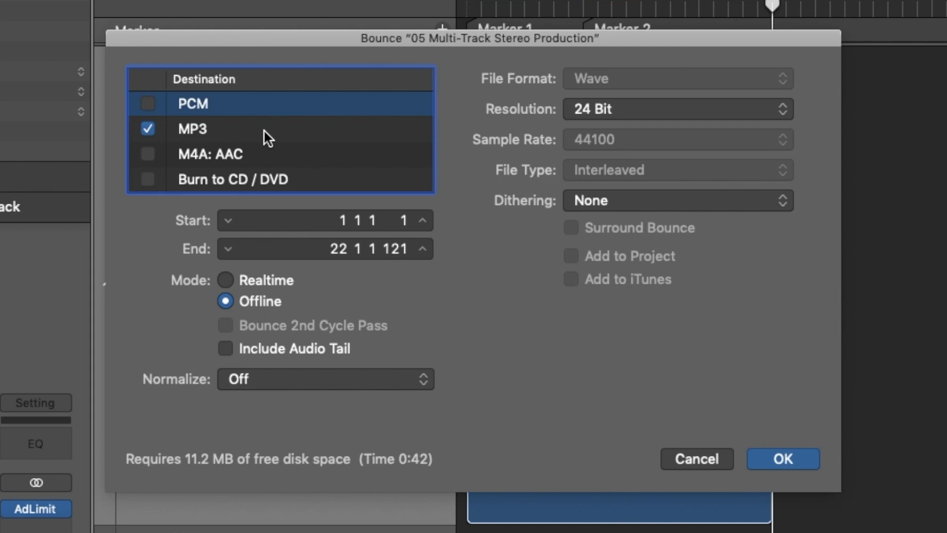
- Select MP3 as the bounce destination and set both mono and stereo bit rates to 320 kbps
{"action": "left_click", "coordinate": [230, 130]}
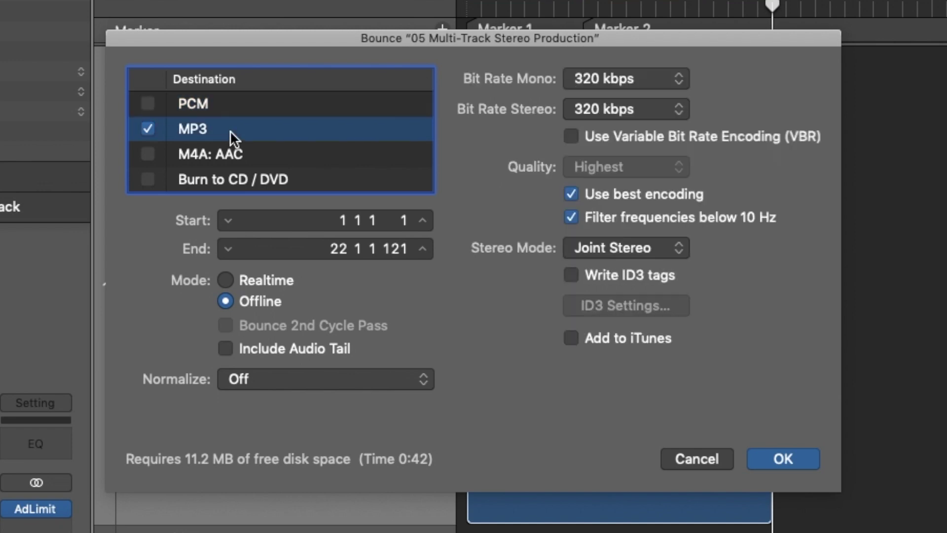
{"action": "left_click", "coordinate": [617, 80]}
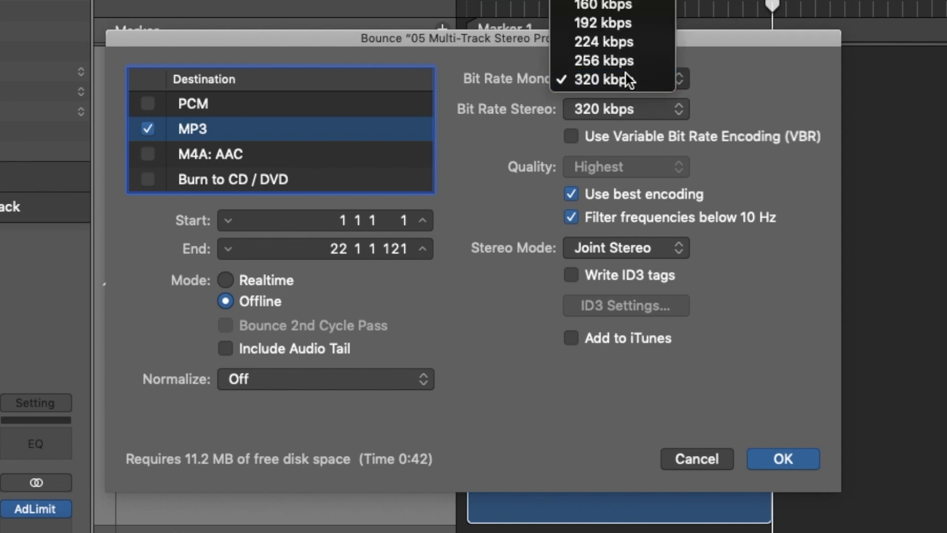
{"action": "left_click", "coordinate": [636, 2]}
{"action": "left_click", "coordinate": [652, 110]}
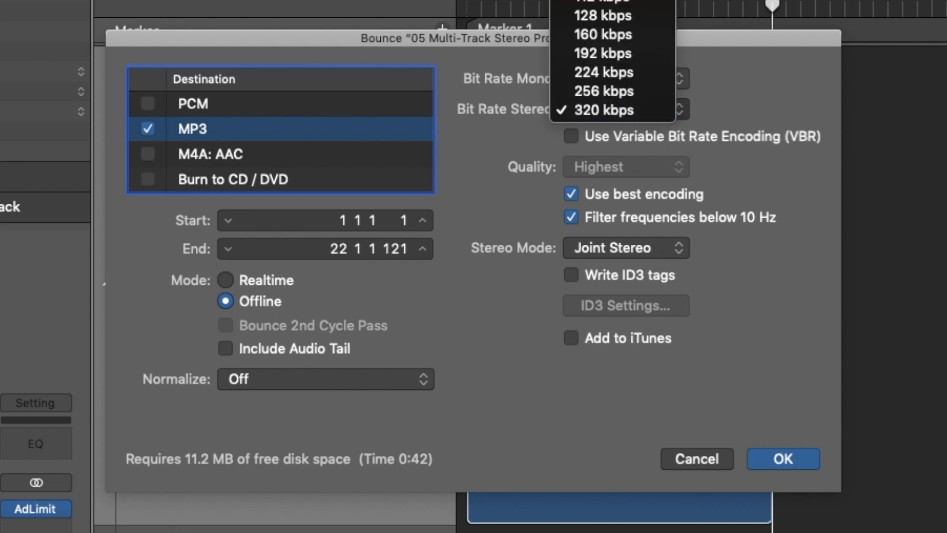
{"action": "left_click", "coordinate": [621, 16]}
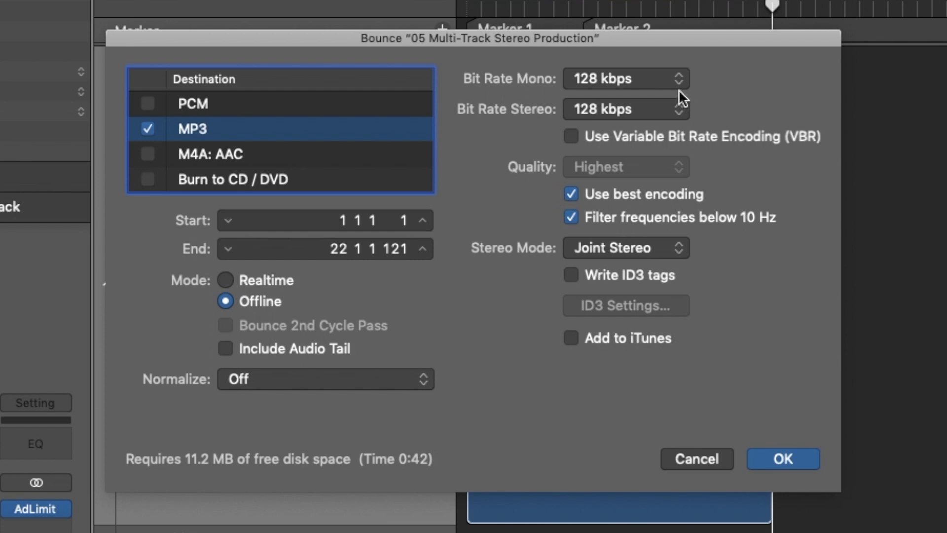
{"action": "left_click", "coordinate": [641, 83]}
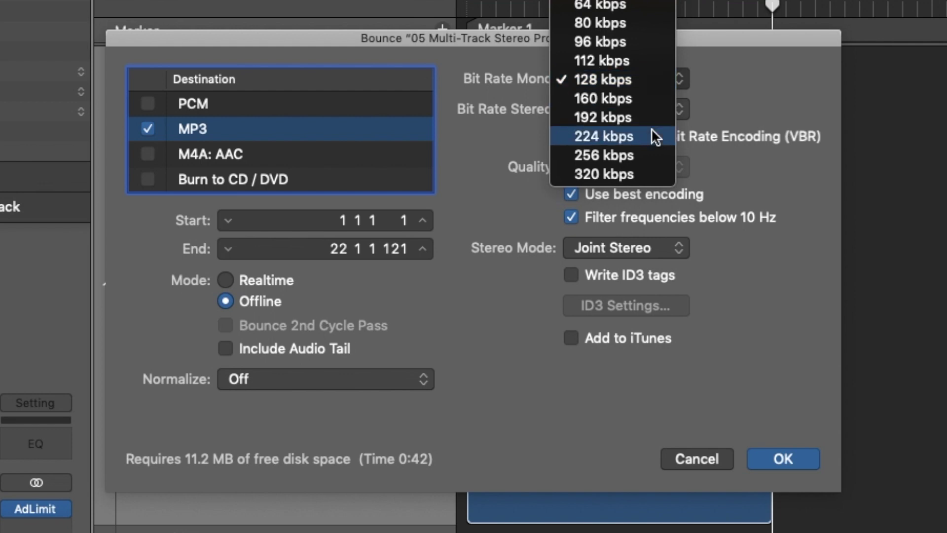
{"action": "left_click", "coordinate": [633, 172]}
{"action": "left_click", "coordinate": [632, 109]}
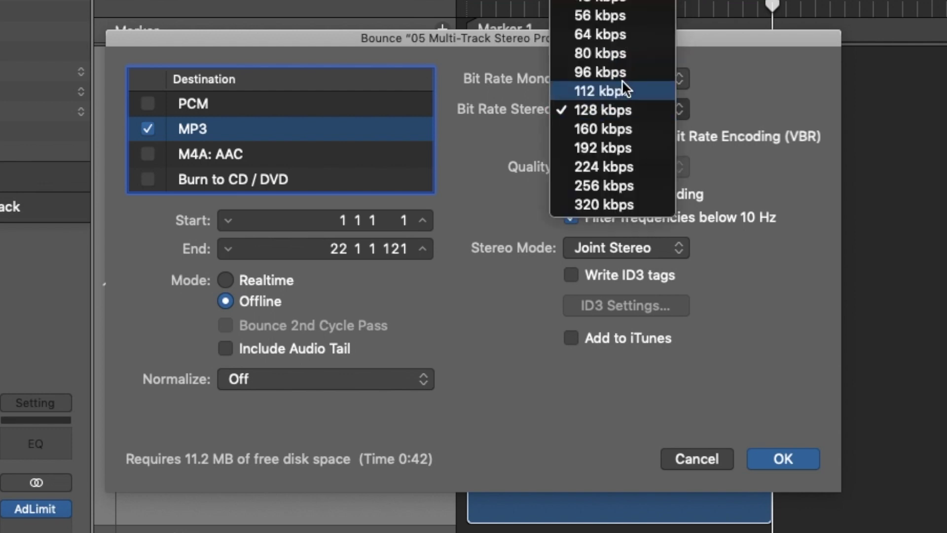
{"action": "left_click", "coordinate": [626, 204]}
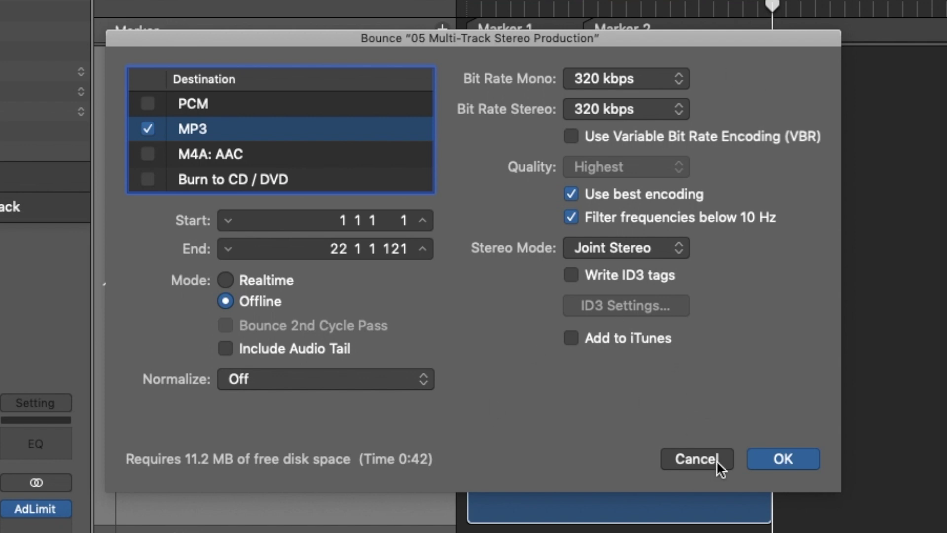
- Accept the MP3 settings and bounce the mix as 'Recording Test' into the 2019/8 folder
{"action": "left_click", "coordinate": [780, 460]}
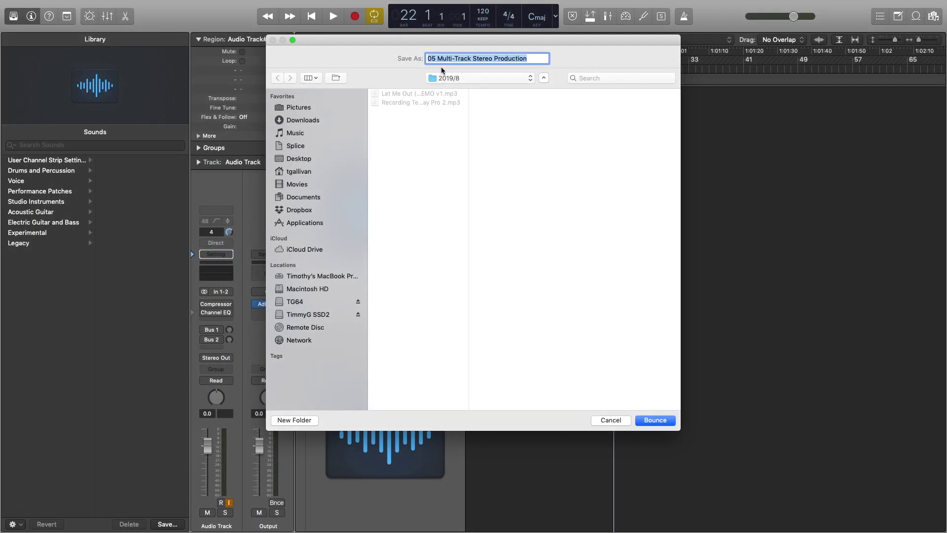
{"action": "type", "text": "Rec"}
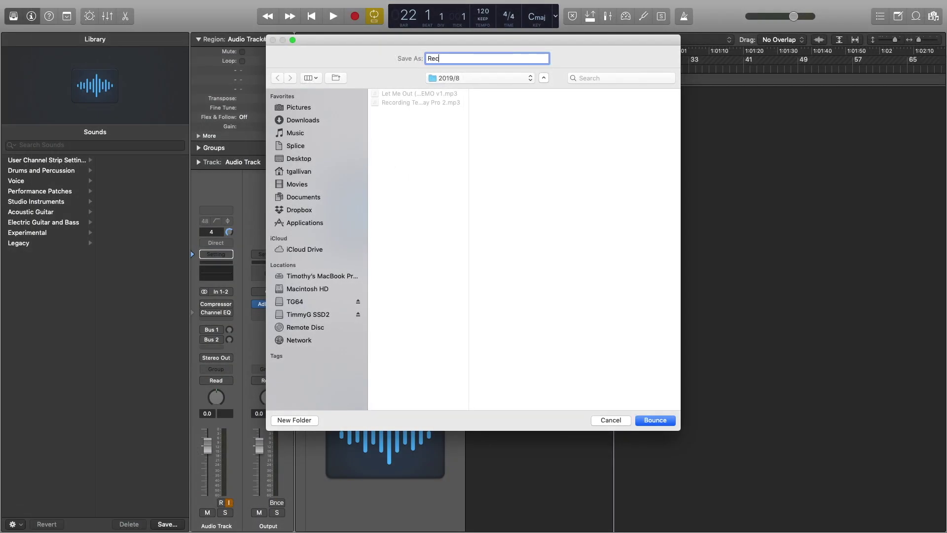
{"action": "type", "text": "ording Test"}
{"action": "left_click", "coordinate": [655, 419]}
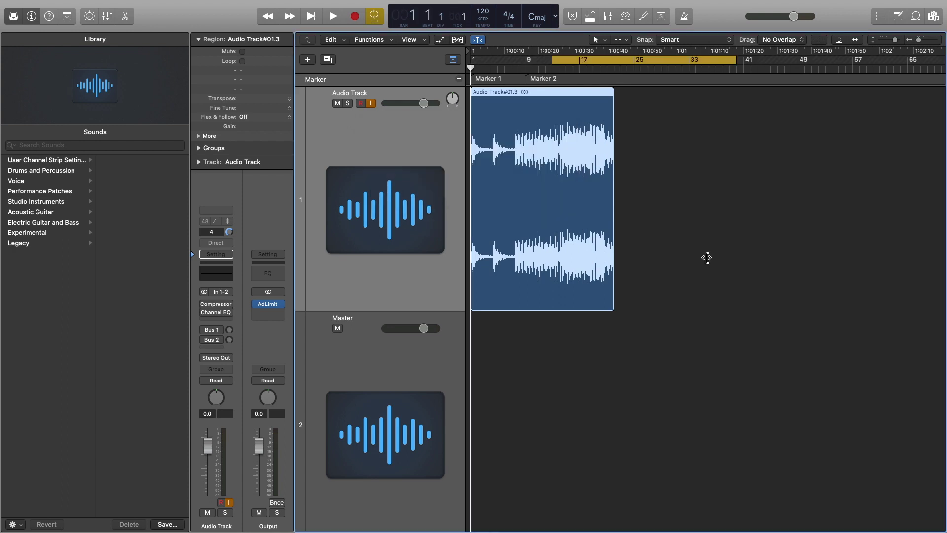
- Leave Logic's full-screen view and show the 2019/8 bounces folder in Finder
{"action": "mouse_move", "coordinate": [129, 1]}
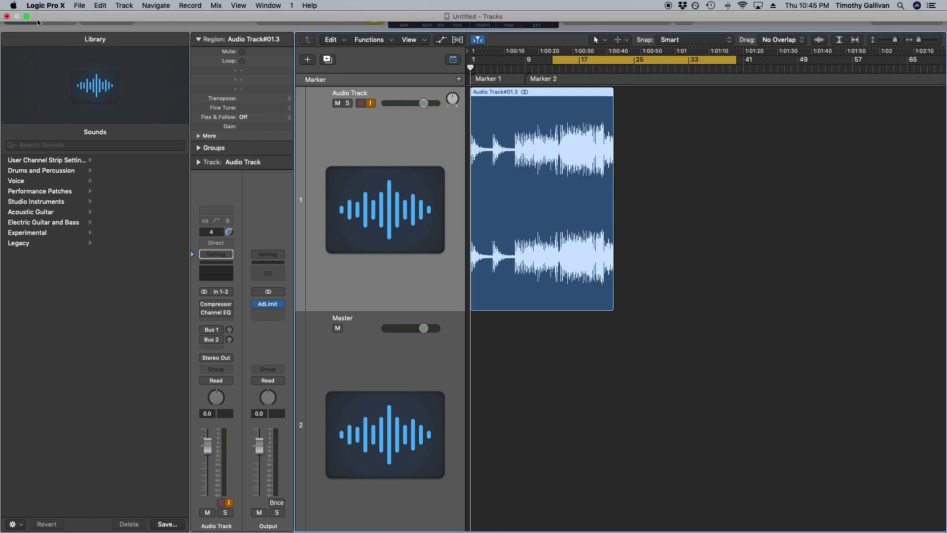
{"action": "left_click", "coordinate": [27, 16]}
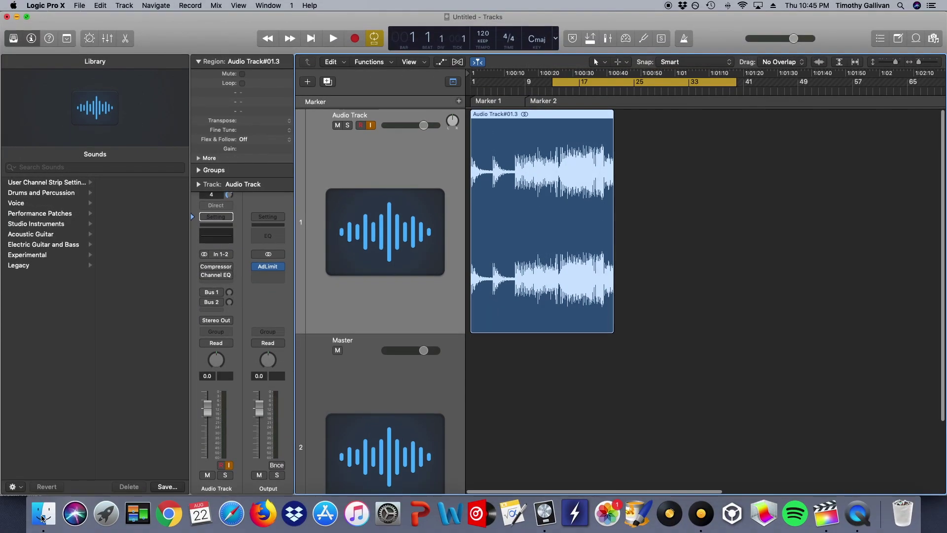
{"action": "left_click", "coordinate": [43, 513]}
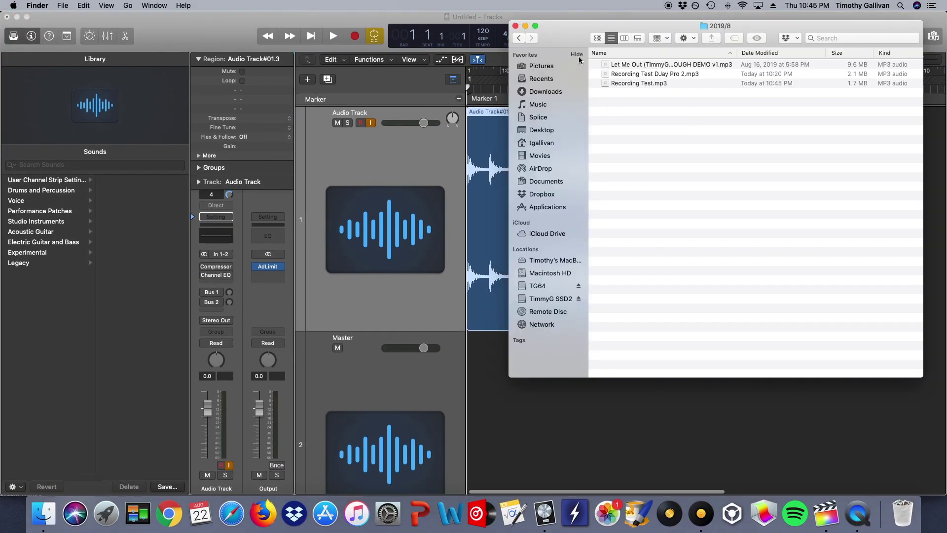
{"action": "left_click", "coordinate": [518, 40]}
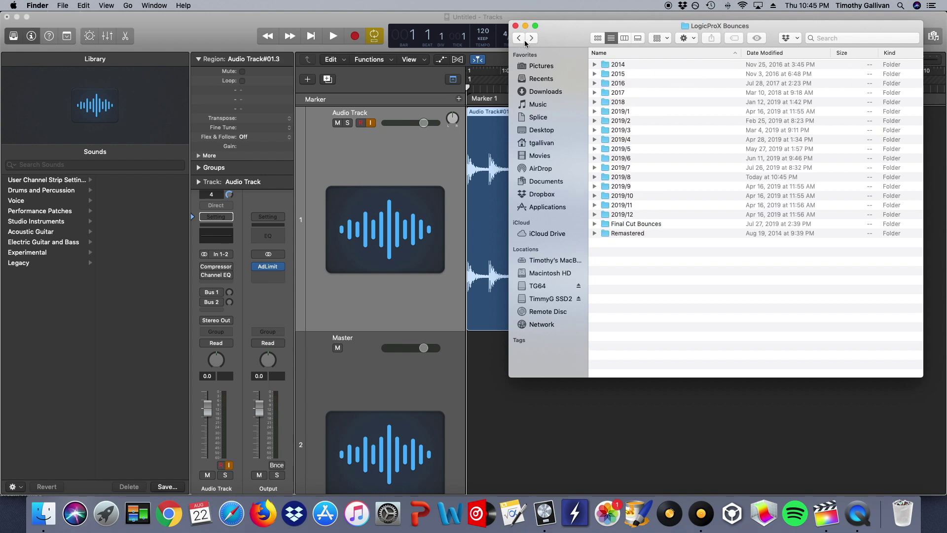
{"action": "left_click", "coordinate": [532, 39]}
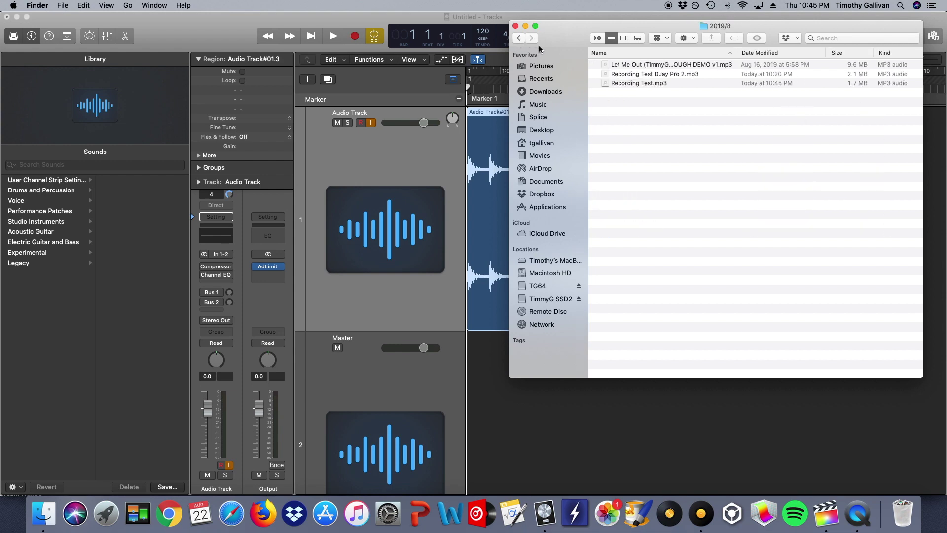
- Quick Look Recording Test.mp3, scrubbing through 00:11, 00:27, 00:32 to the end, then close it
{"action": "left_click", "coordinate": [702, 81]}
{"action": "key", "text": "space"}
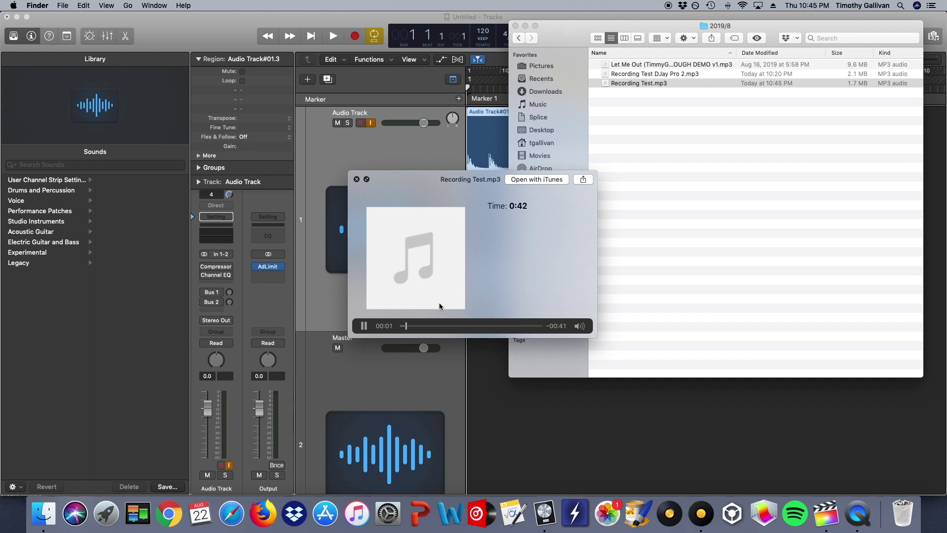
{"action": "left_click", "coordinate": [437, 326]}
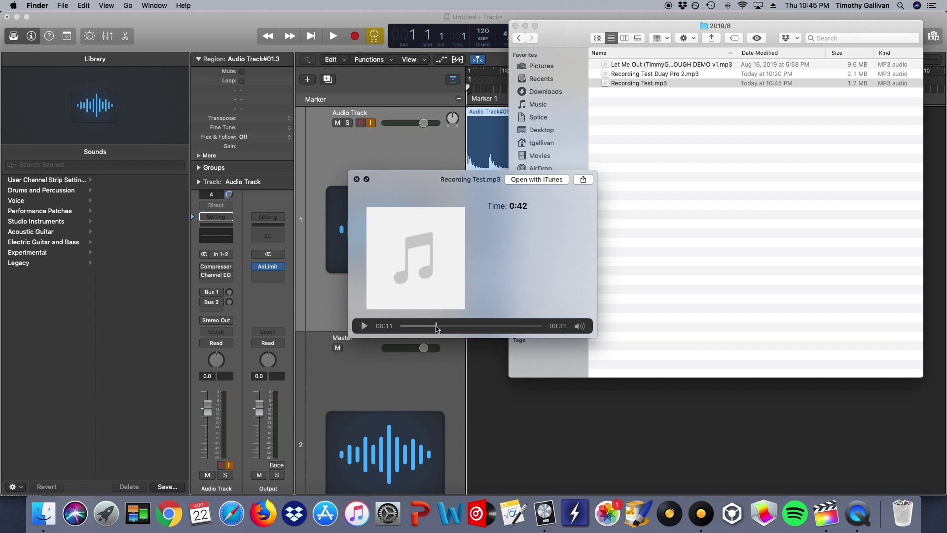
{"action": "left_click", "coordinate": [491, 327]}
{"action": "left_click", "coordinate": [516, 327]}
{"action": "left_click", "coordinate": [539, 327]}
{"action": "left_click", "coordinate": [364, 326]}
{"action": "left_click", "coordinate": [356, 179]}
{"action": "left_click", "coordinate": [673, 175]}
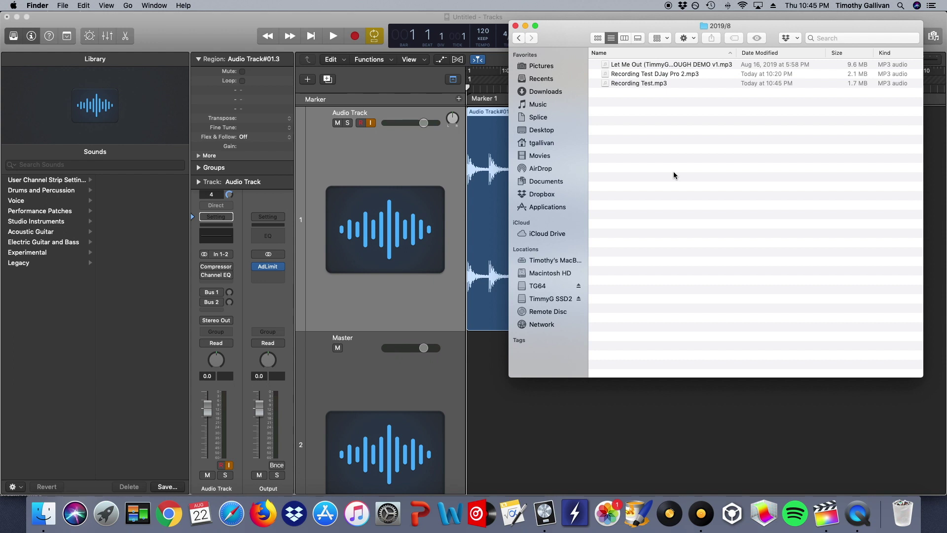